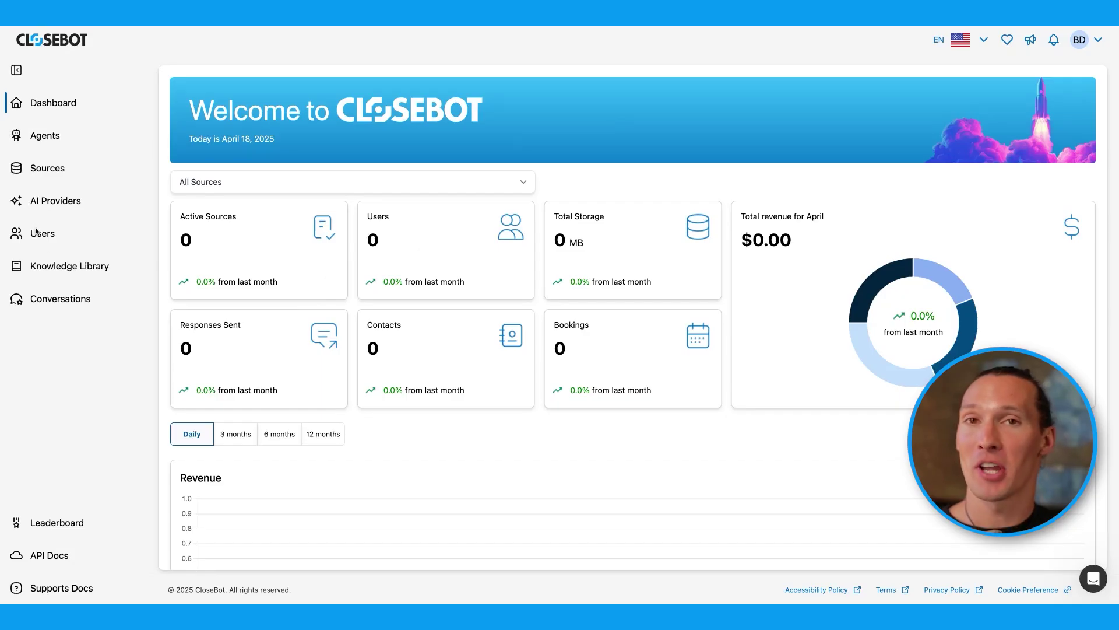
# From the Agents page, start a new workflow labelled 'Testing', keeping the group as All.
pyautogui.click(52, 139)
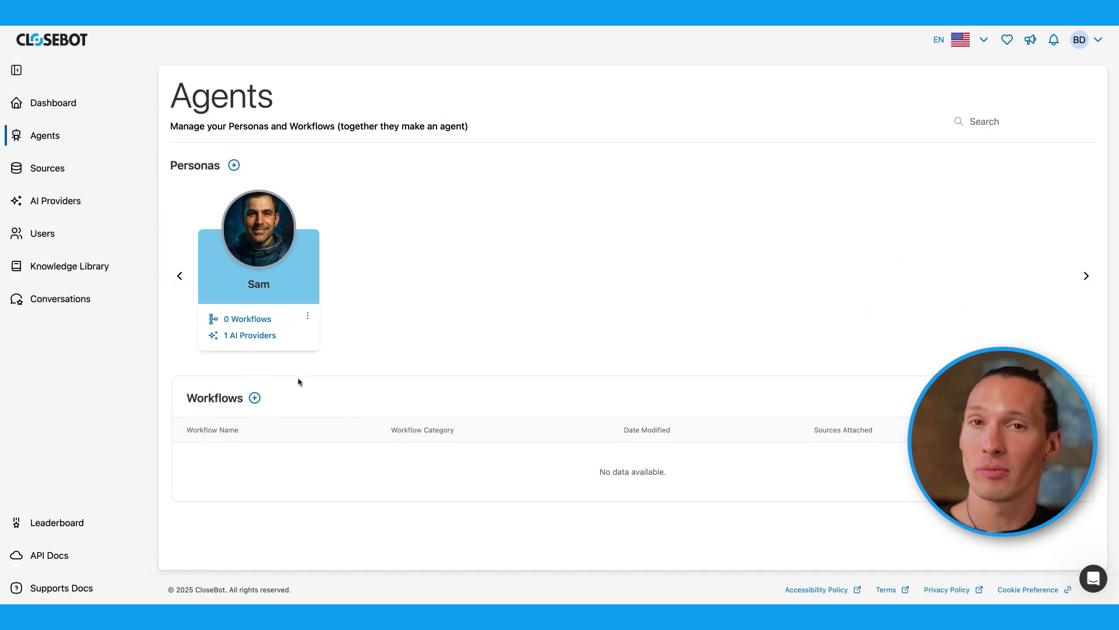
pyautogui.click(254, 400)
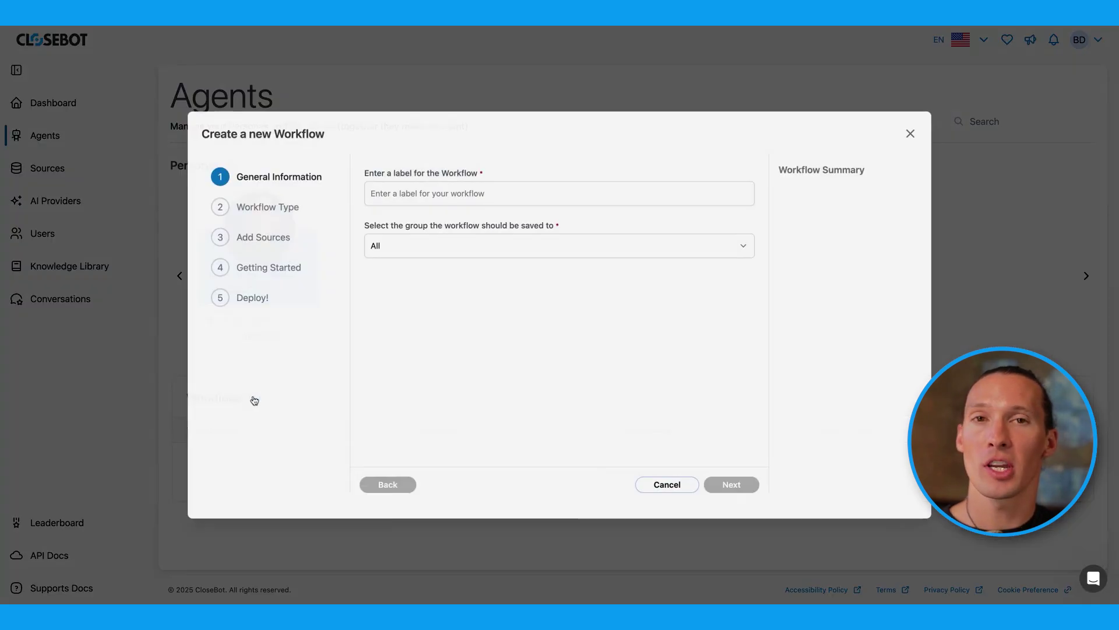
pyautogui.click(402, 187)
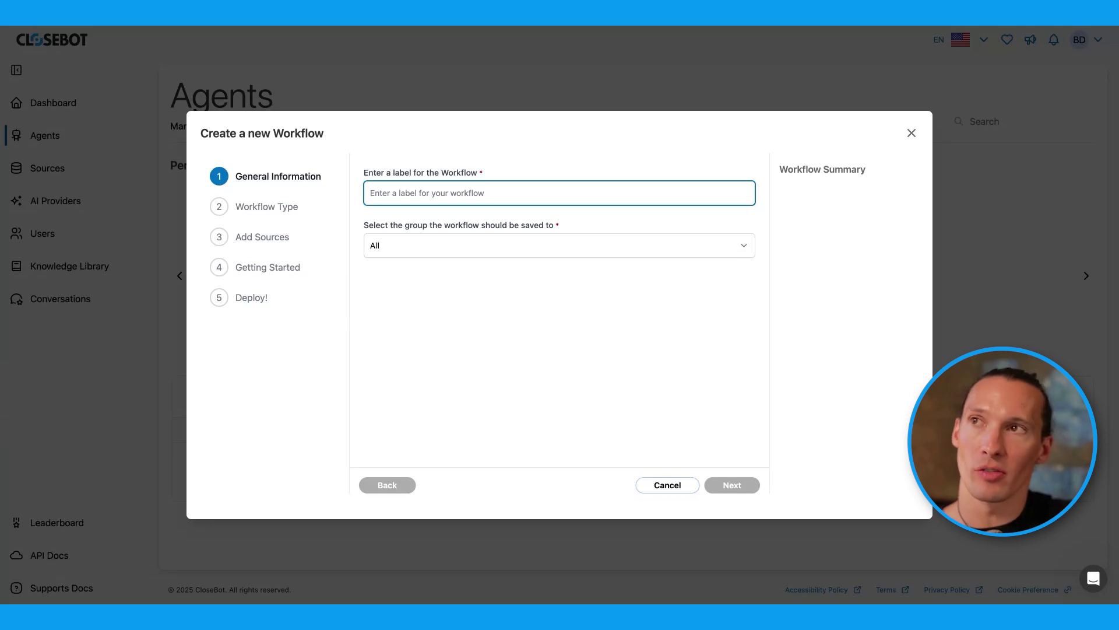
pyautogui.write('T')
pyautogui.press('BackSpace')
pyautogui.write('Testing')
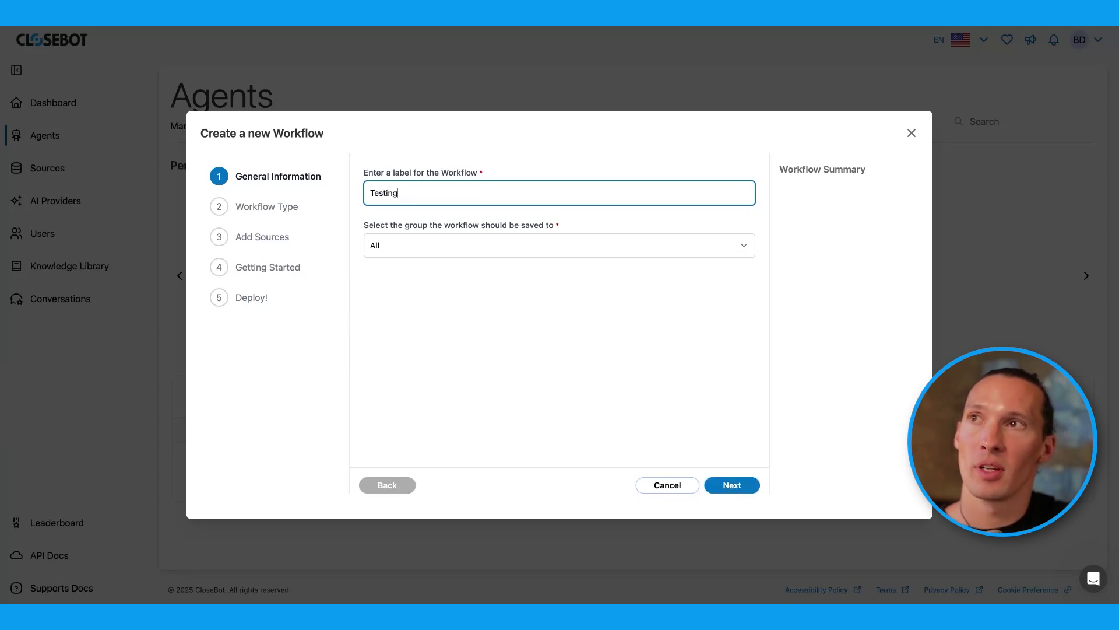
pyautogui.click(436, 254)
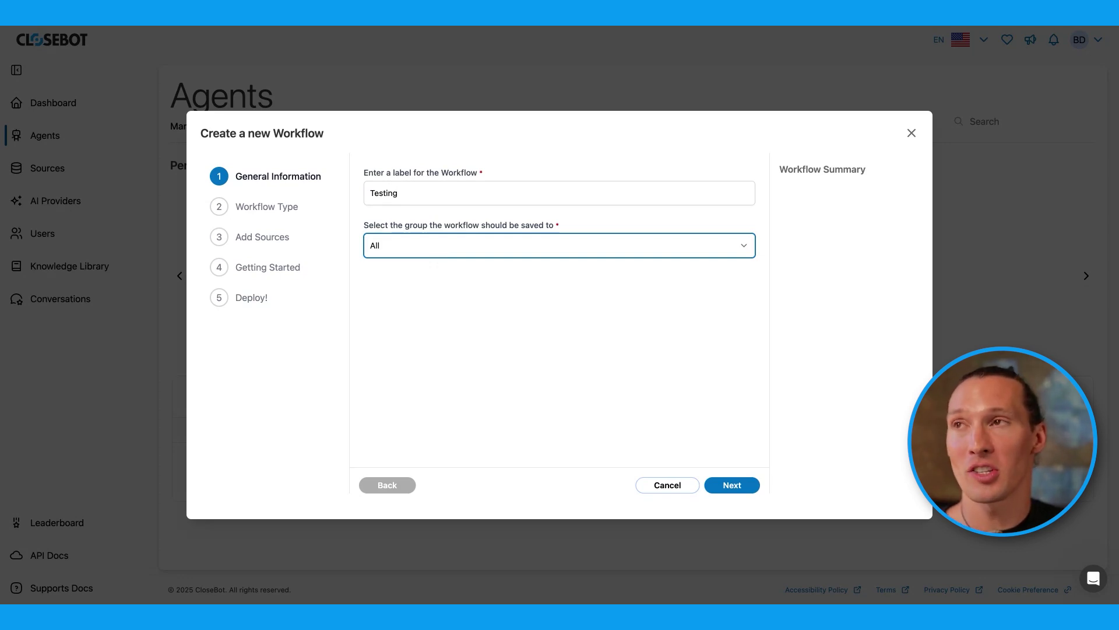
# Choose GoHighLevel Sub-Account as the Testing workflow's source type.
pyautogui.click(732, 487)
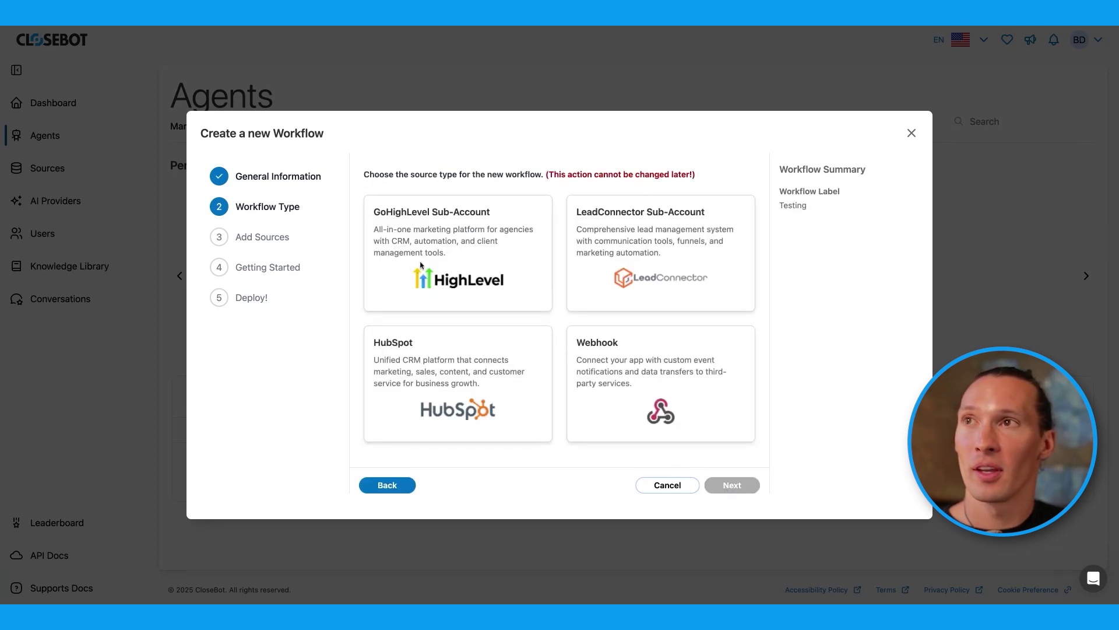
pyautogui.click(483, 275)
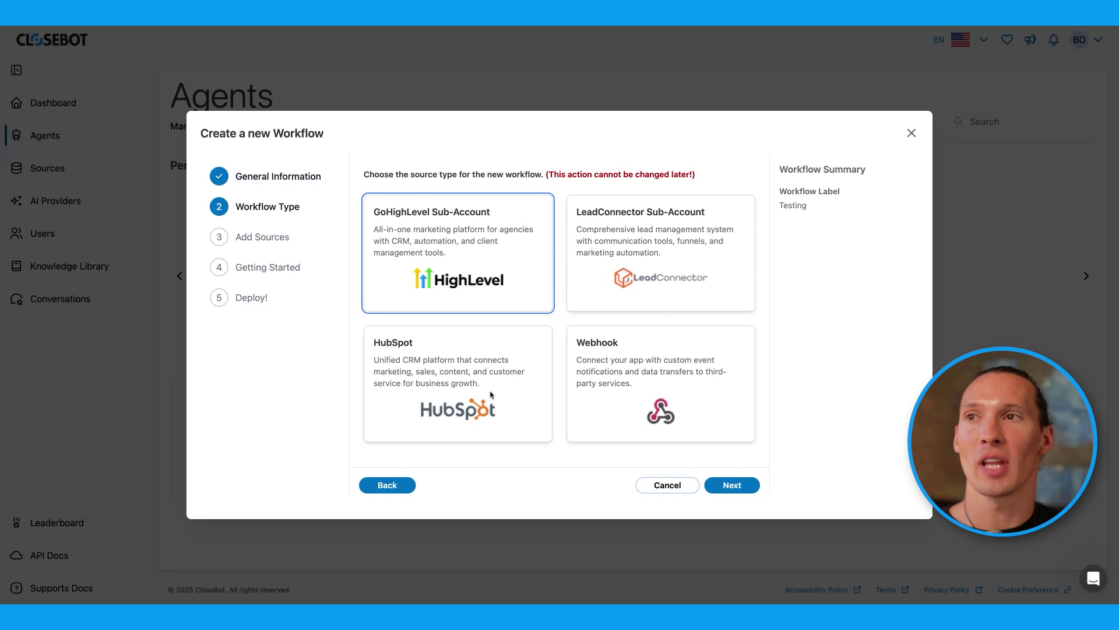
# Connect The Testing Company - LeadConnector Sub-Account as the workflow's single source.
pyautogui.click(731, 485)
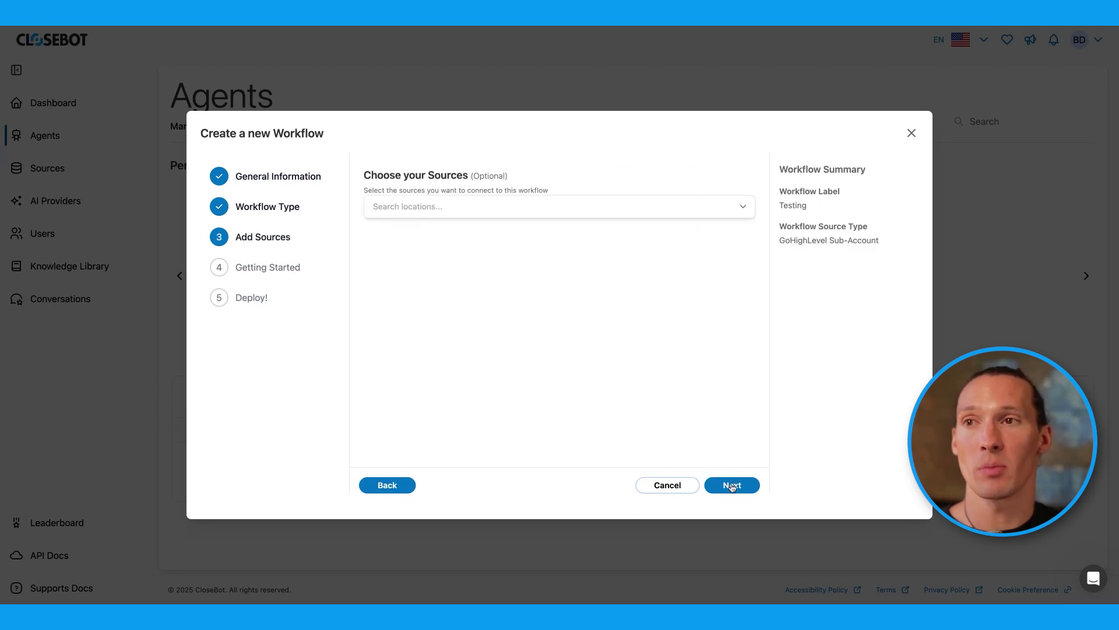
pyautogui.click(741, 210)
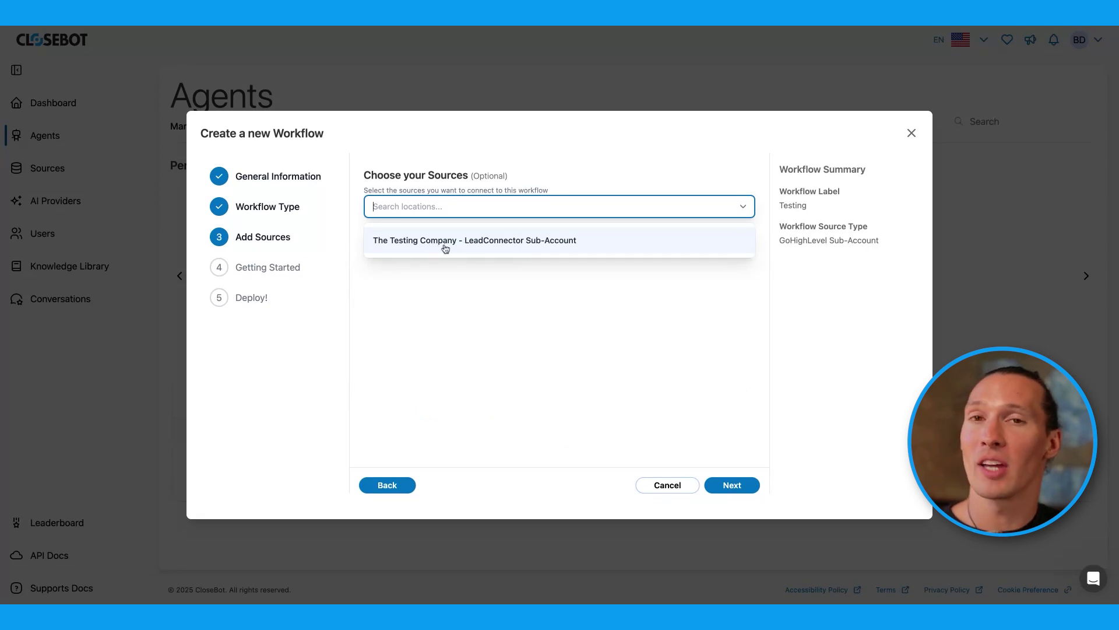
pyautogui.click(409, 249)
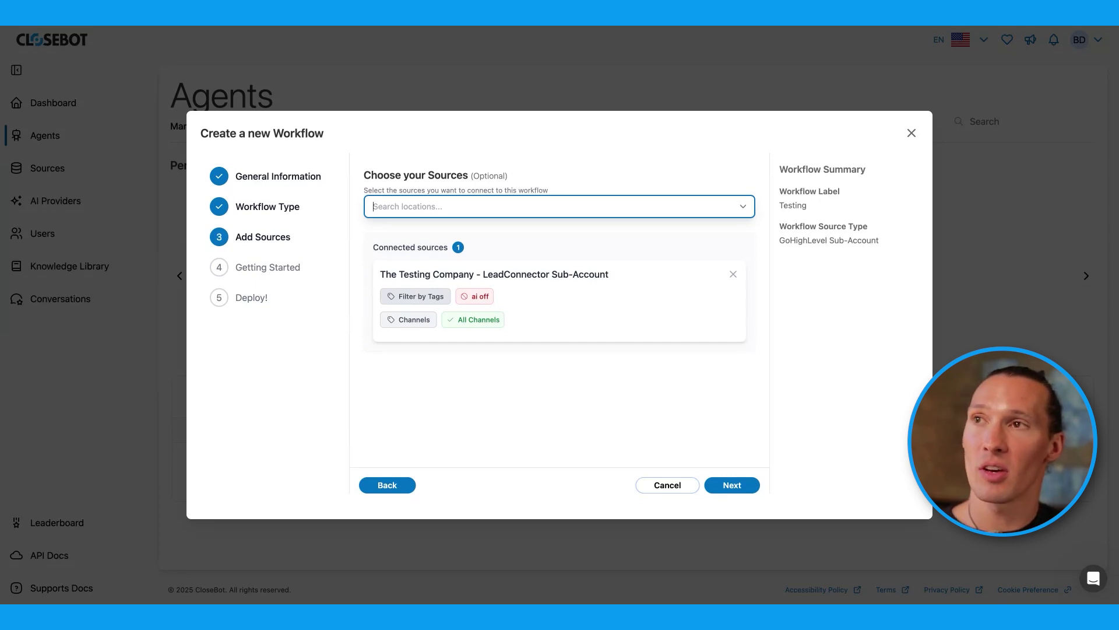
pyautogui.click(423, 293)
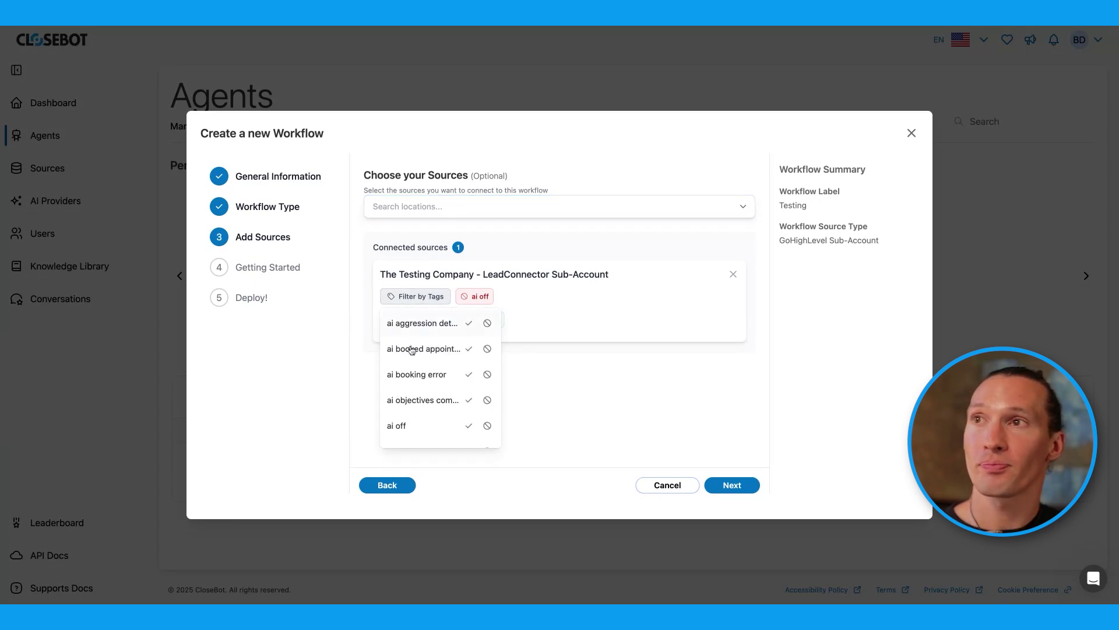
pyautogui.scroll(-1, 440, 390)
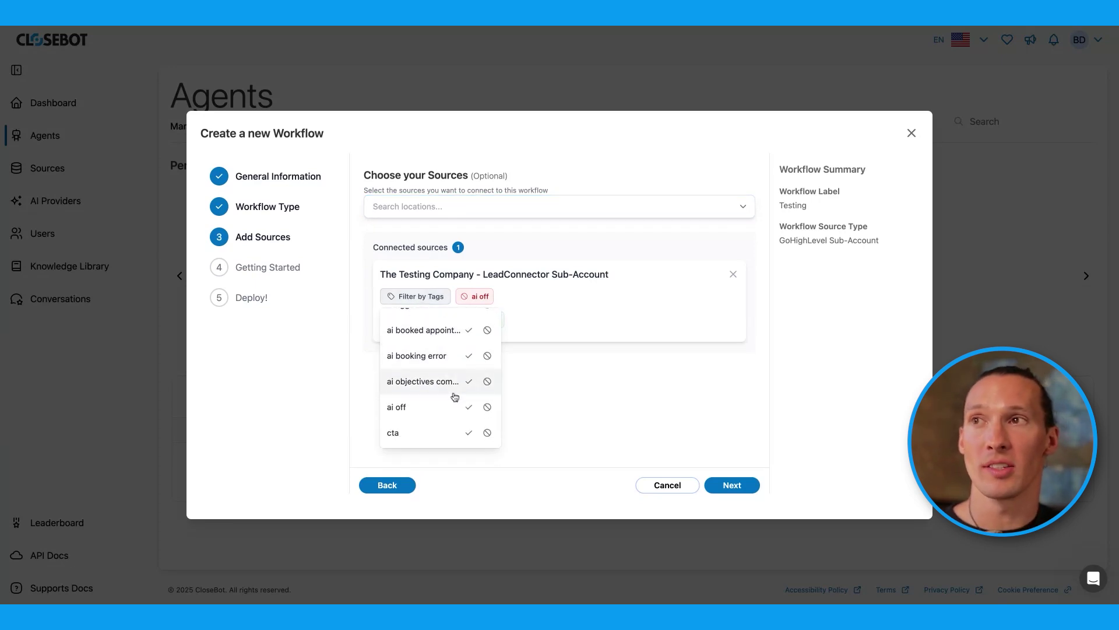
pyautogui.scroll(1, 455, 357)
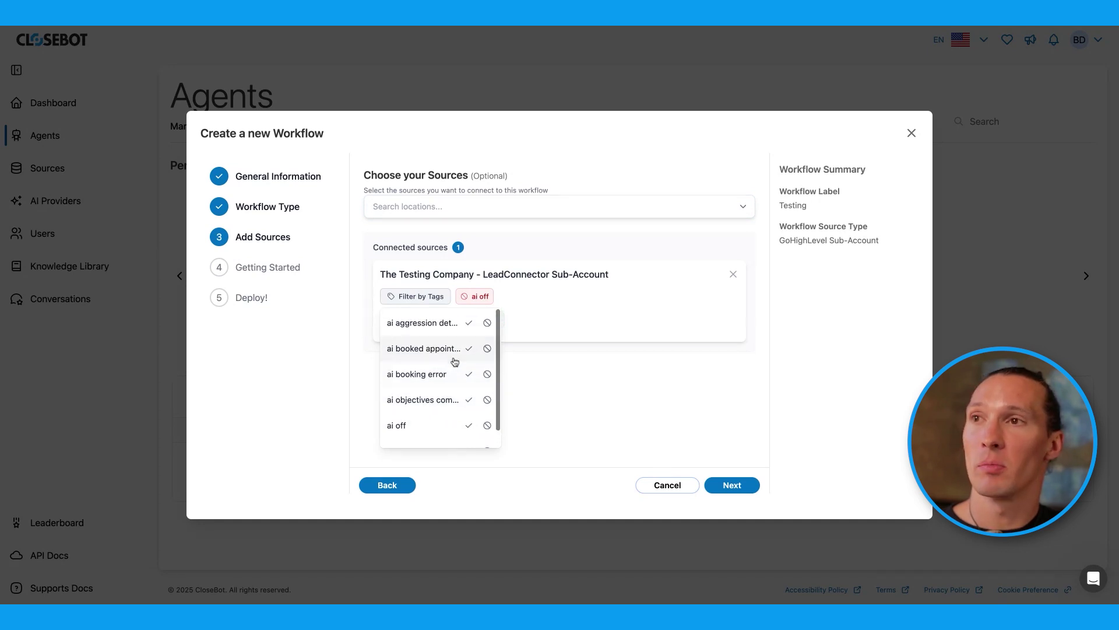
pyautogui.scroll(-1, 481, 385)
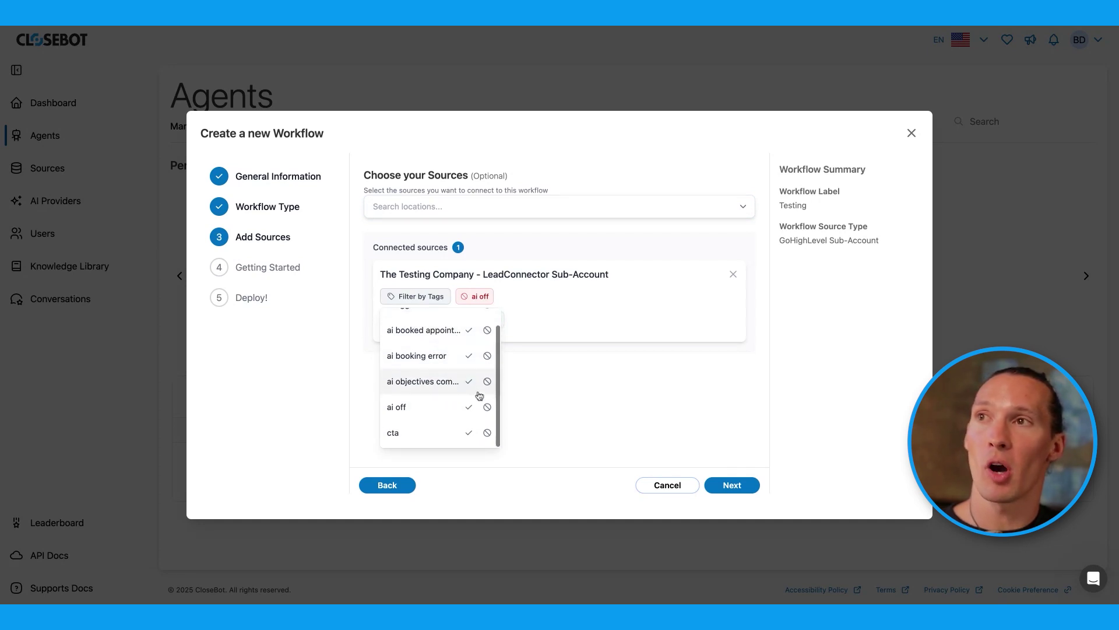
pyautogui.click(468, 433)
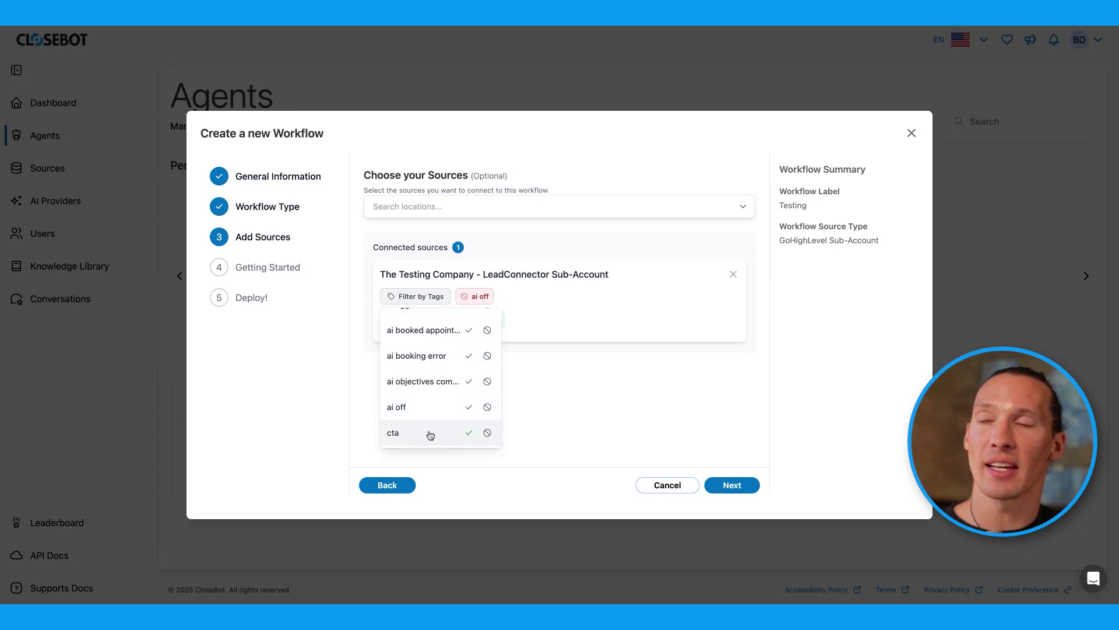
pyautogui.click(466, 433)
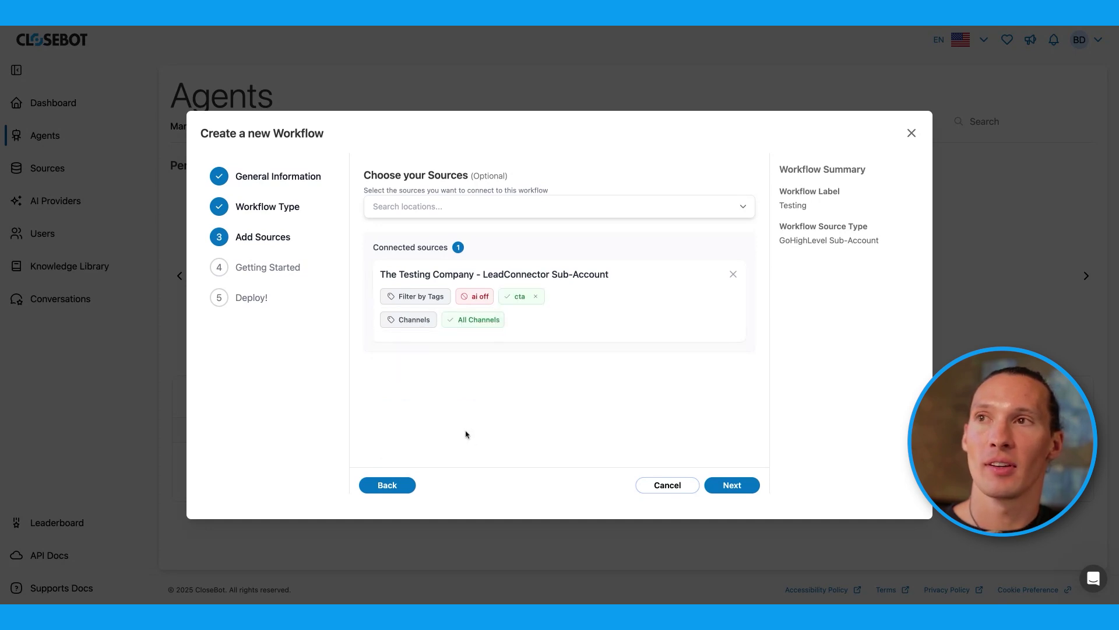
pyautogui.click(535, 296)
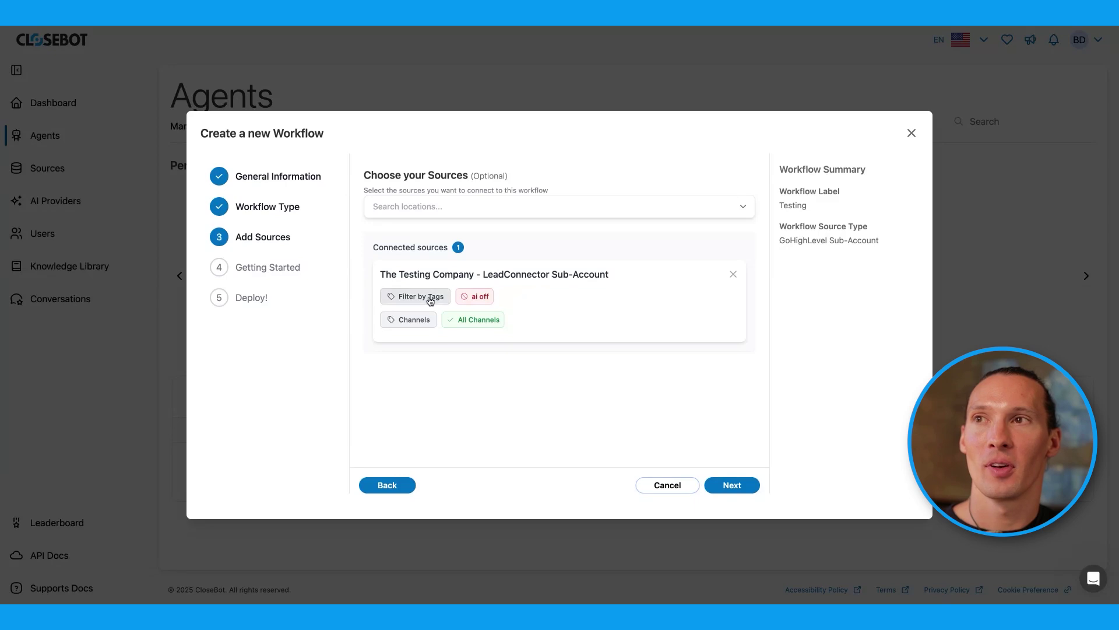
pyautogui.click(430, 300)
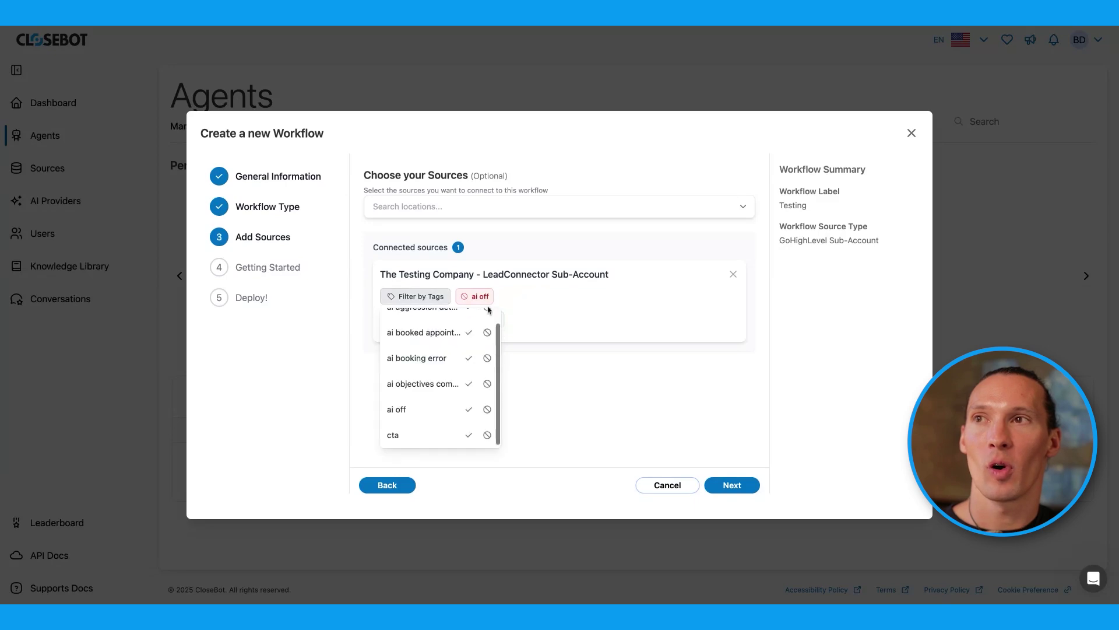
pyautogui.click(487, 434)
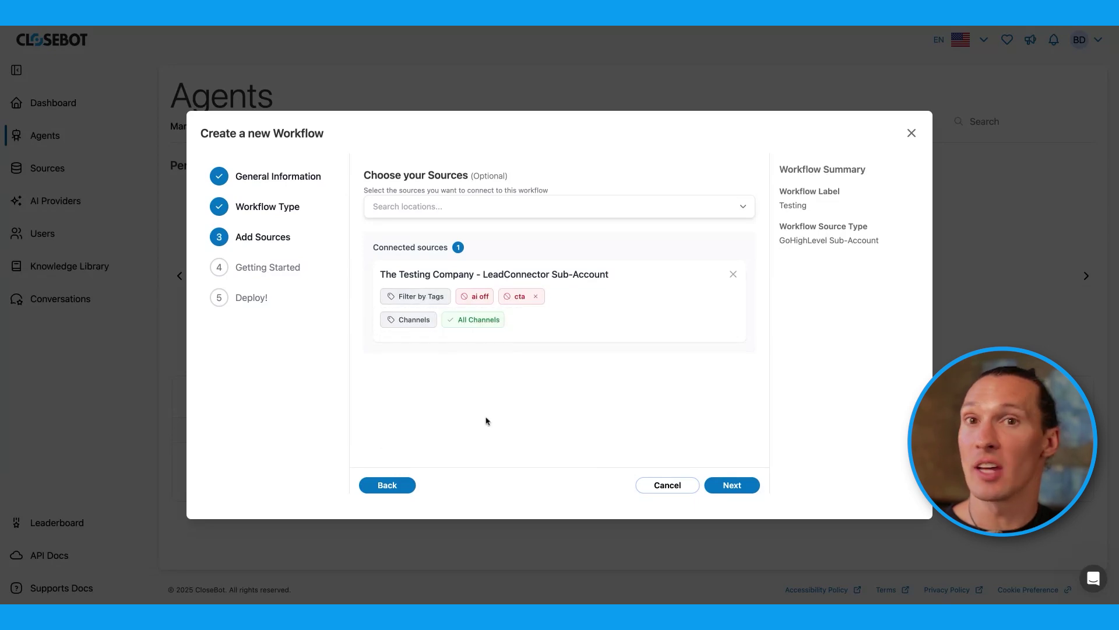
pyautogui.click(449, 296)
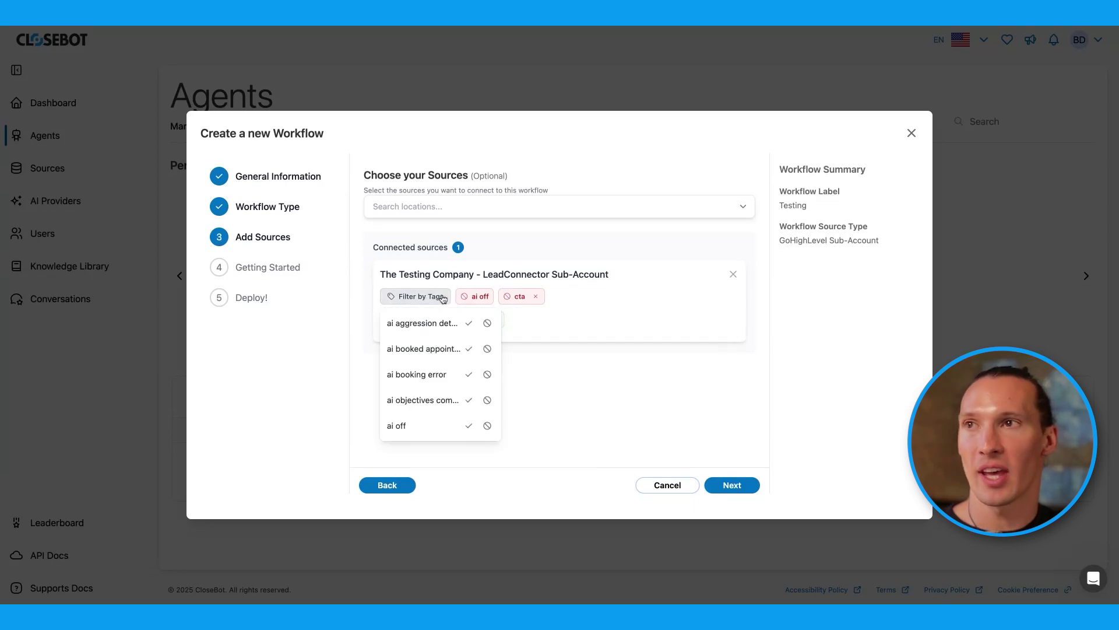
pyautogui.click(487, 401)
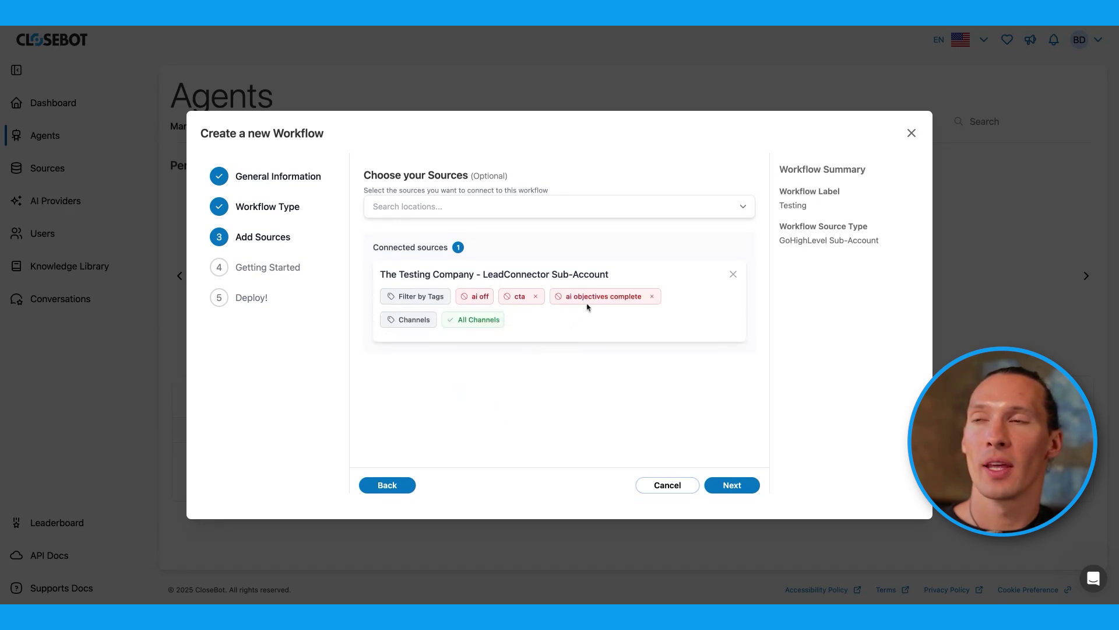
pyautogui.click(652, 296)
pyautogui.click(535, 296)
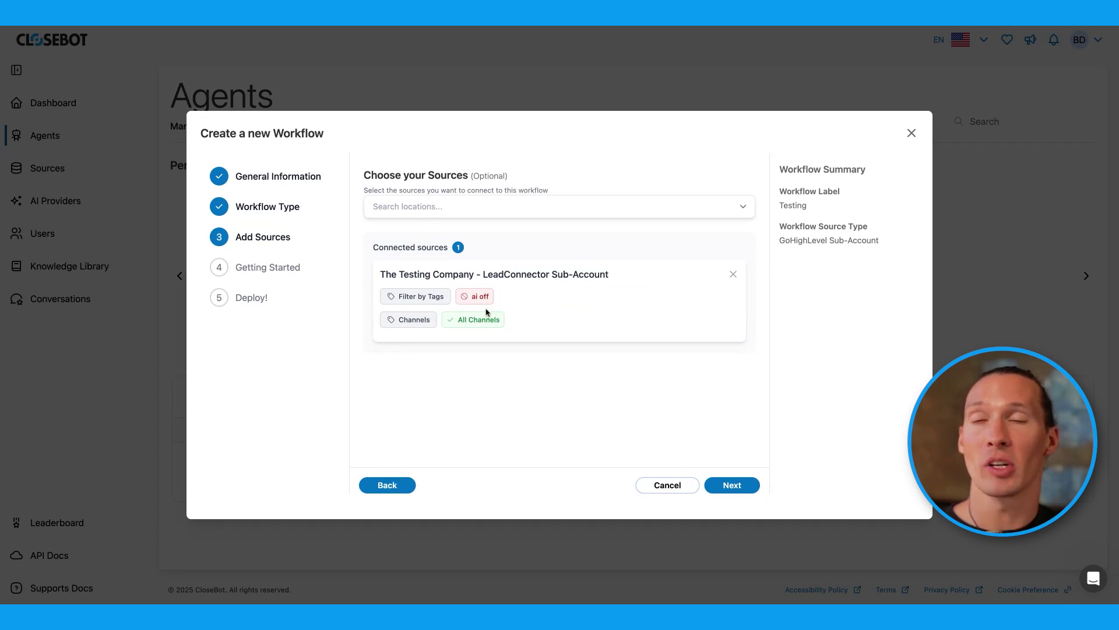
# Browse the source's channel list, briefly add Email and GMB, then remove both tags.
pyautogui.click(424, 320)
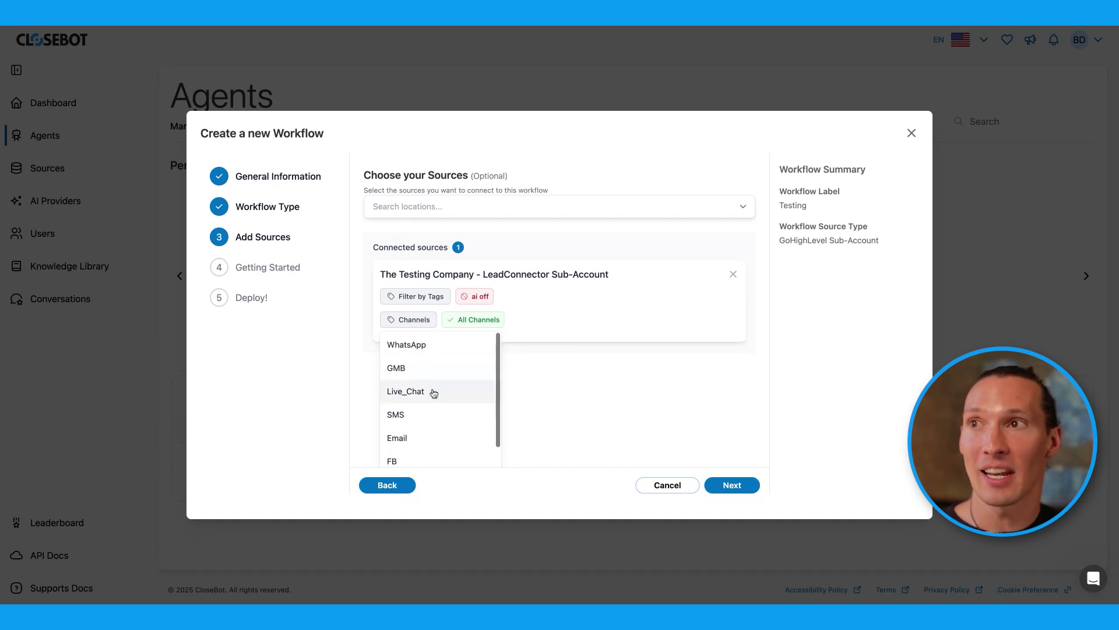
pyautogui.scroll(-1, 436, 386)
pyautogui.scroll(1, 436, 386)
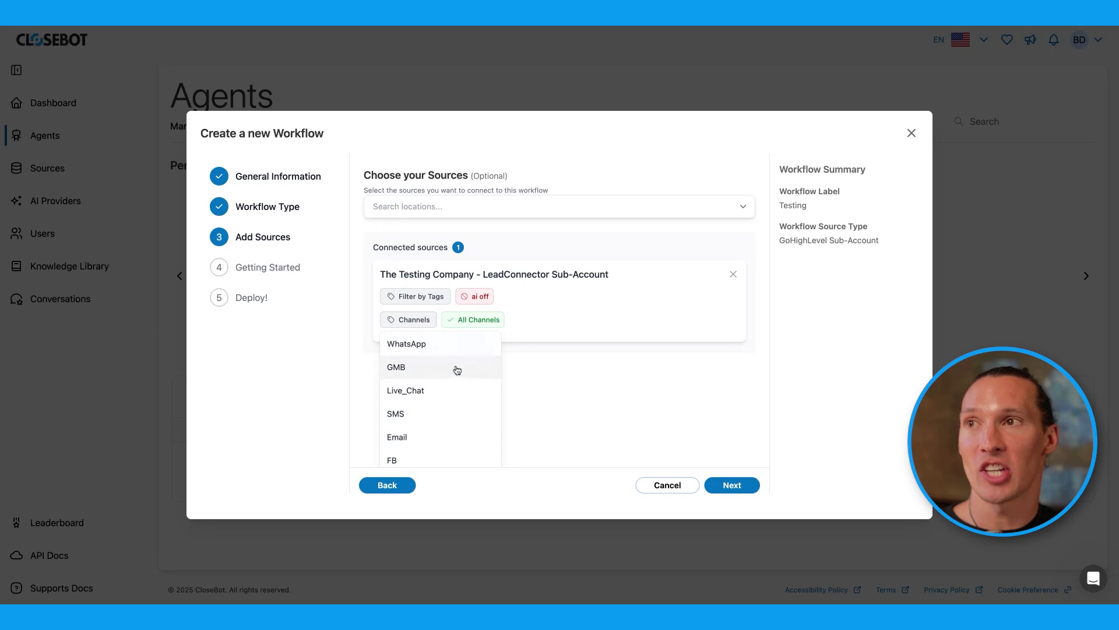
pyautogui.scroll(-1, 459, 412)
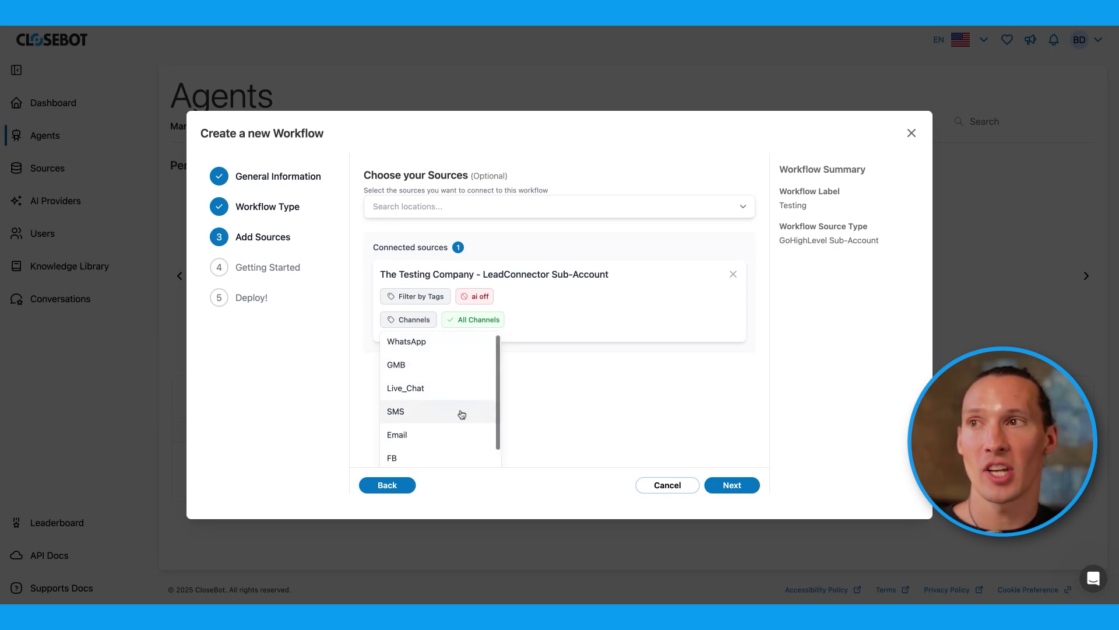
pyautogui.scroll(-1, 462, 412)
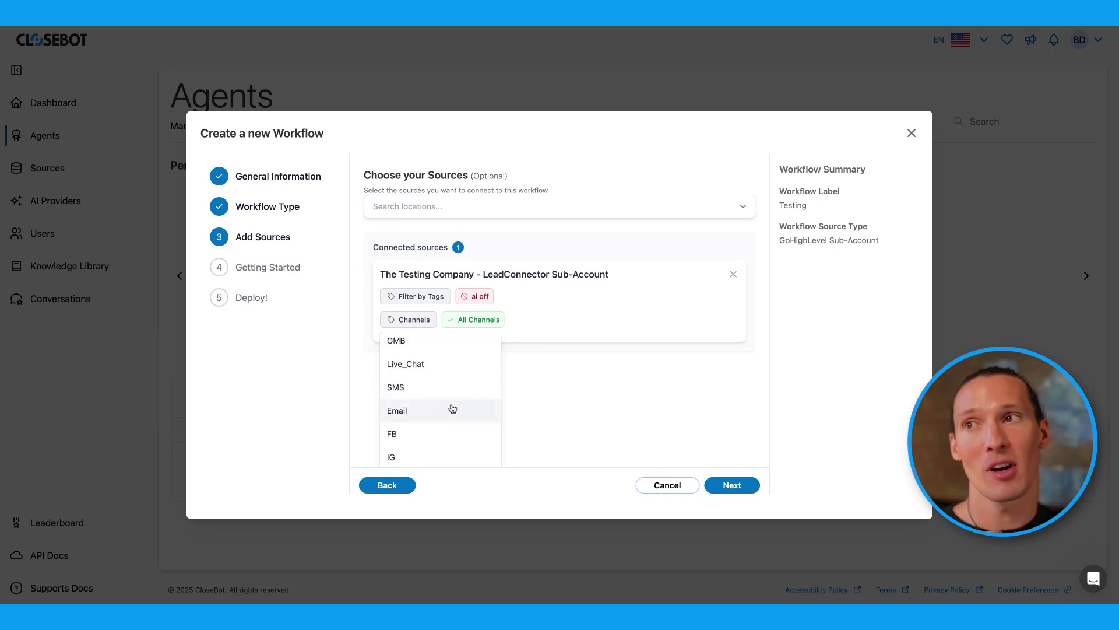
pyautogui.click(494, 413)
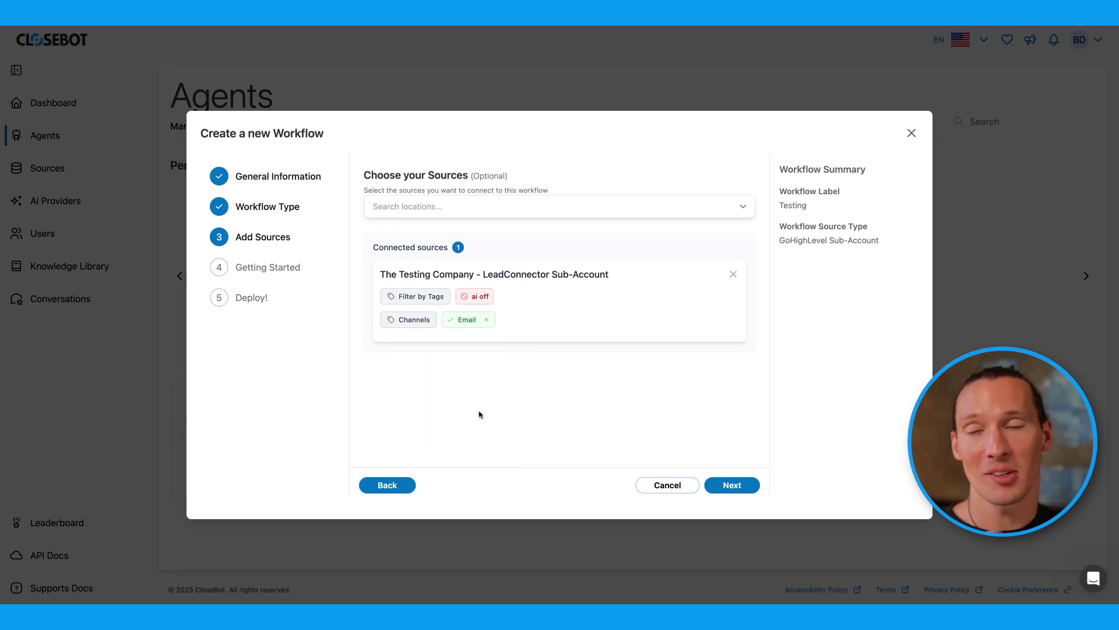
pyautogui.click(414, 319)
pyautogui.click(427, 366)
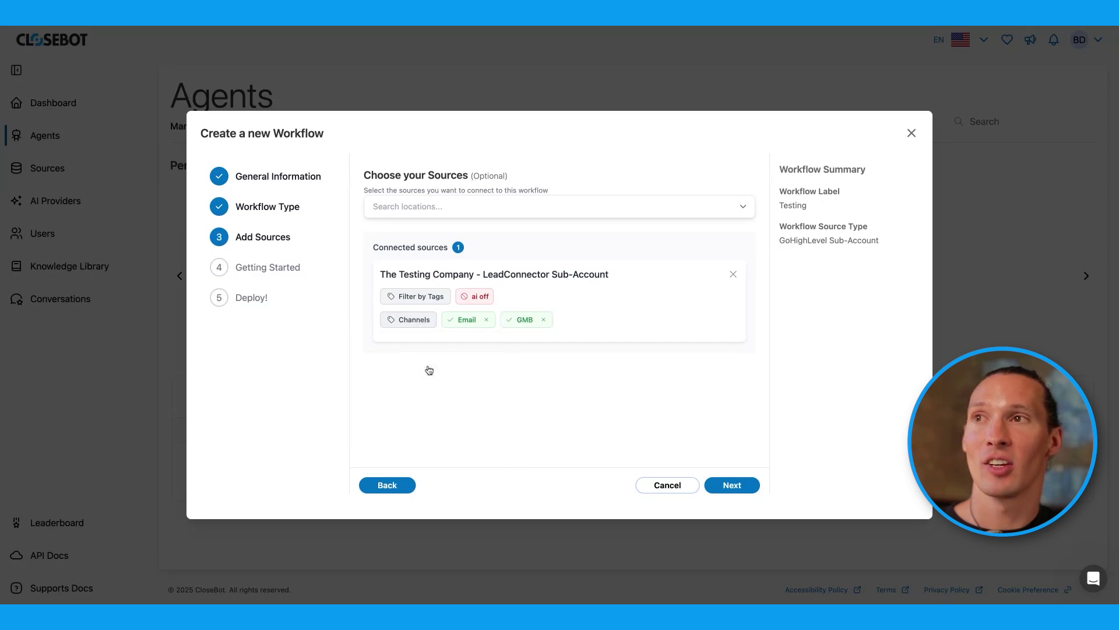
pyautogui.click(411, 325)
pyautogui.click(423, 319)
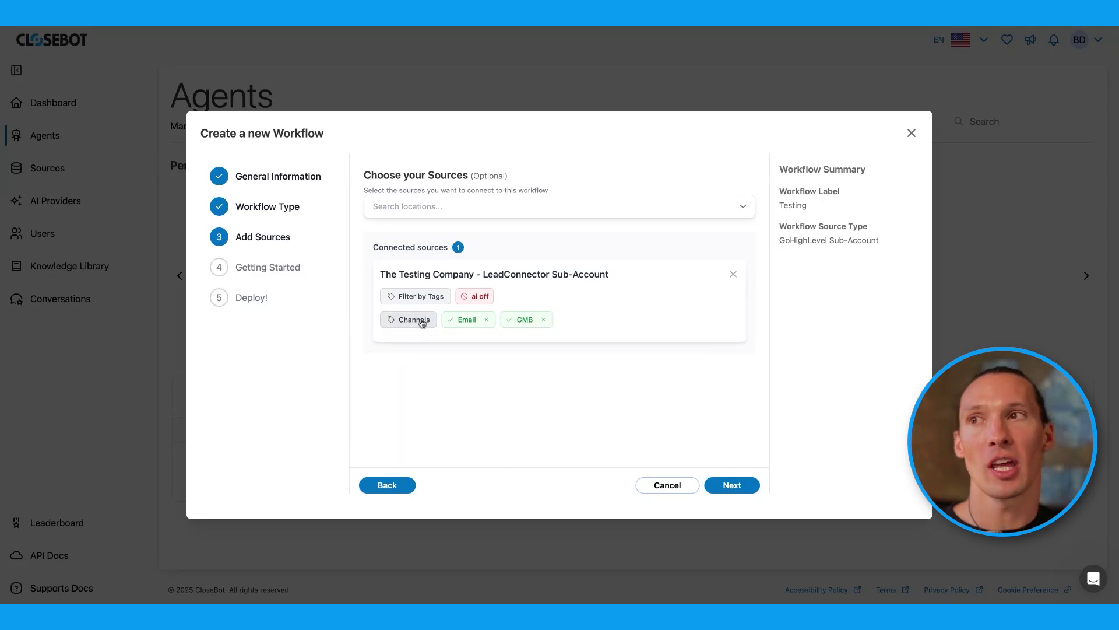
pyautogui.click(423, 320)
pyautogui.click(486, 319)
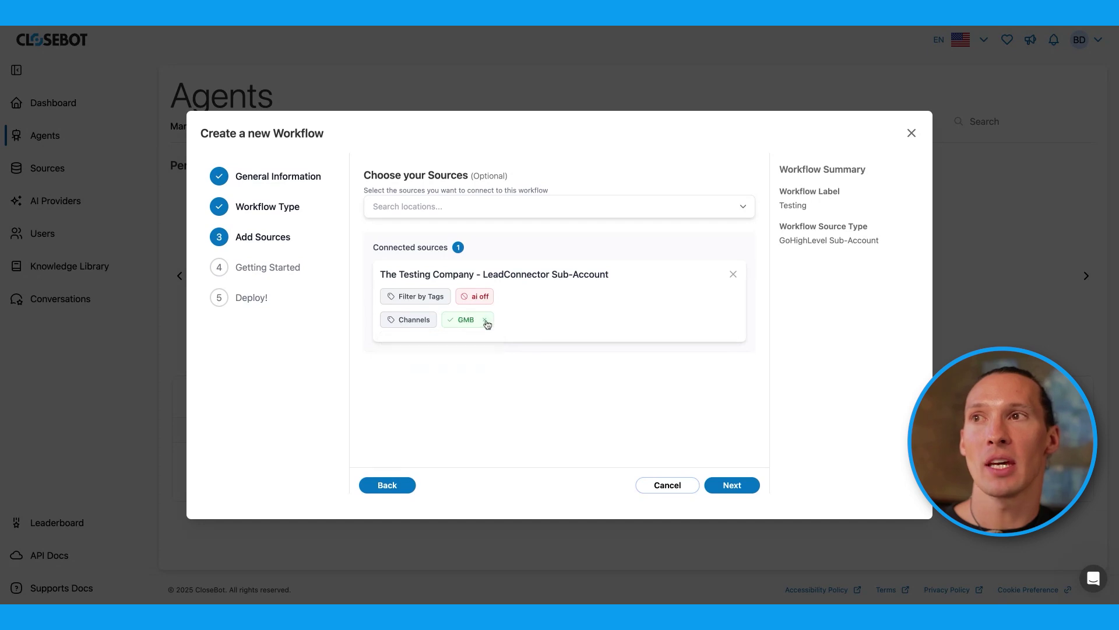
pyautogui.click(487, 320)
# Restrict the source to the Live_Chat and SMS channels.
pyautogui.click(424, 319)
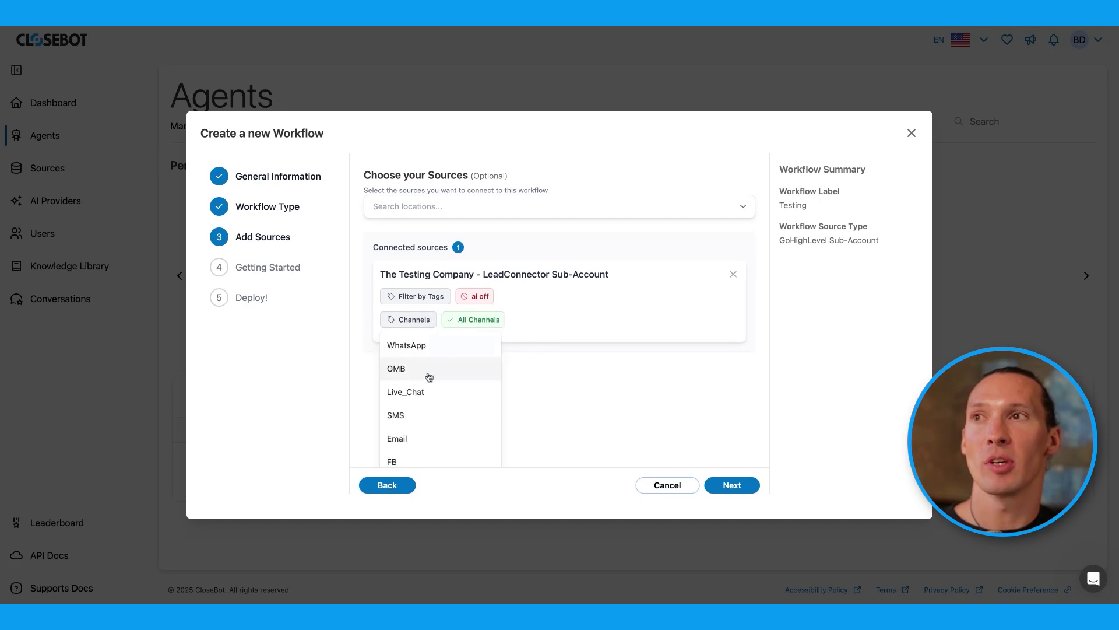
pyautogui.click(434, 392)
pyautogui.click(425, 320)
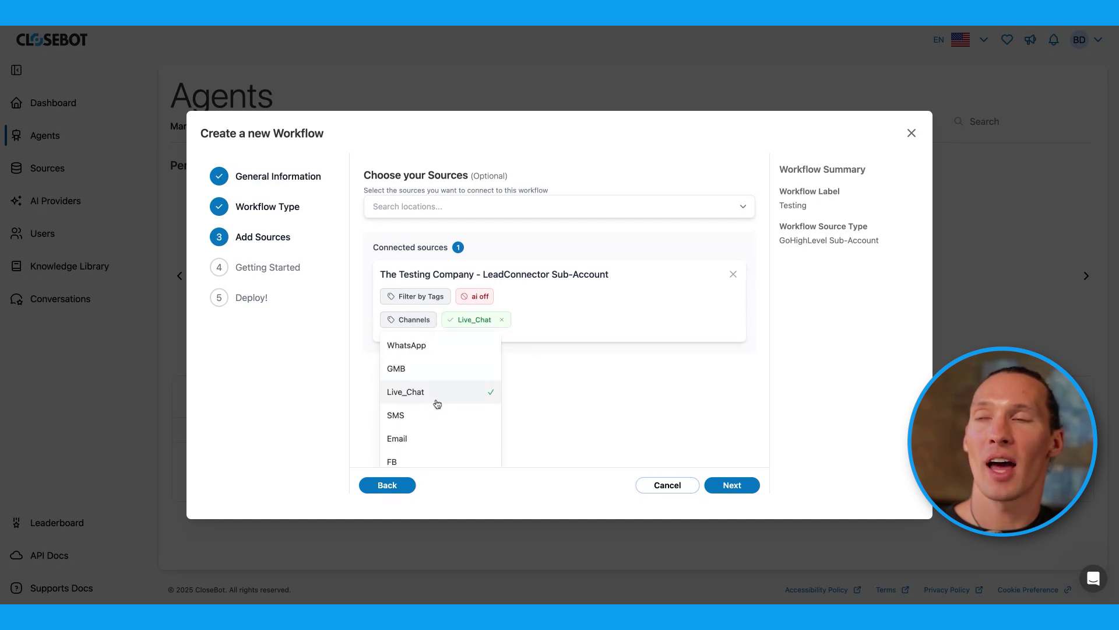
pyautogui.click(439, 418)
pyautogui.click(545, 403)
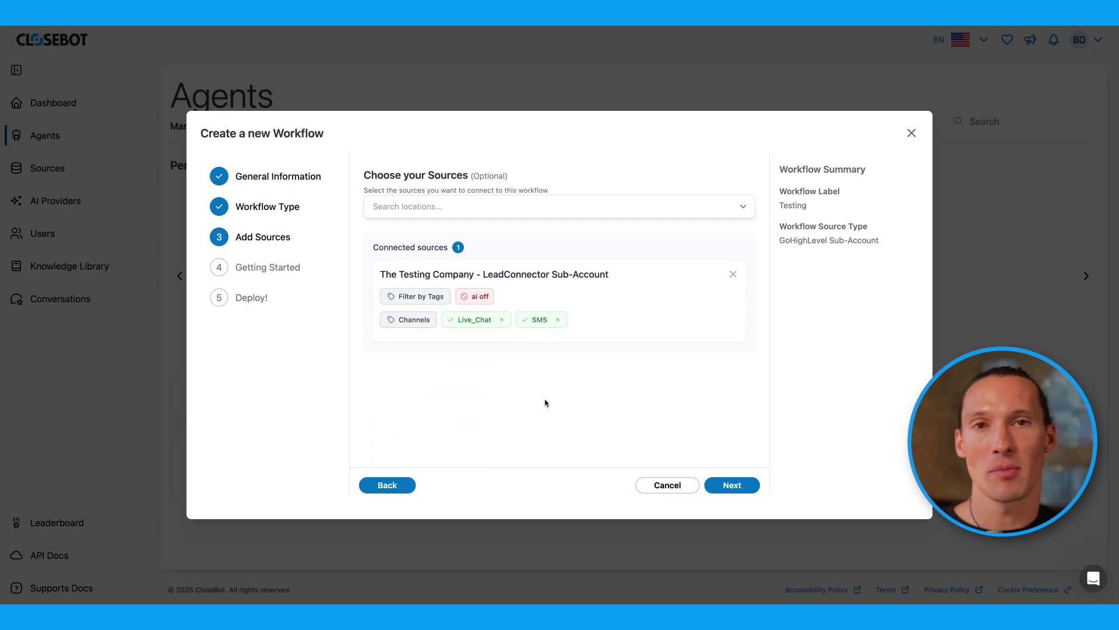
# On Getting Started, pick From Scratch instead of the AI prompt option.
pyautogui.click(730, 485)
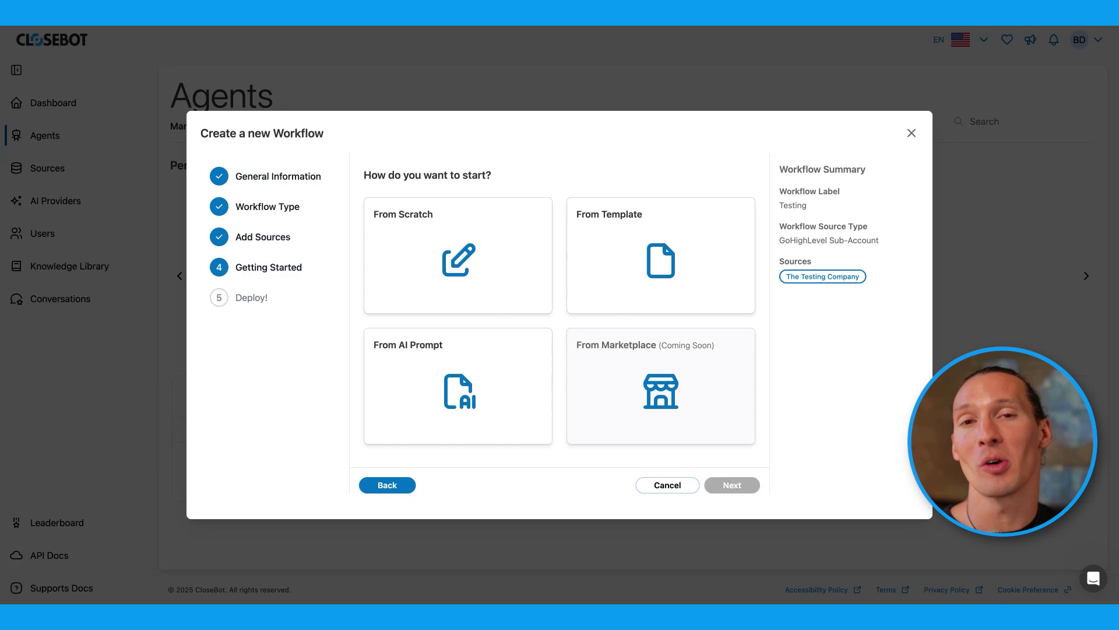
pyautogui.click(487, 389)
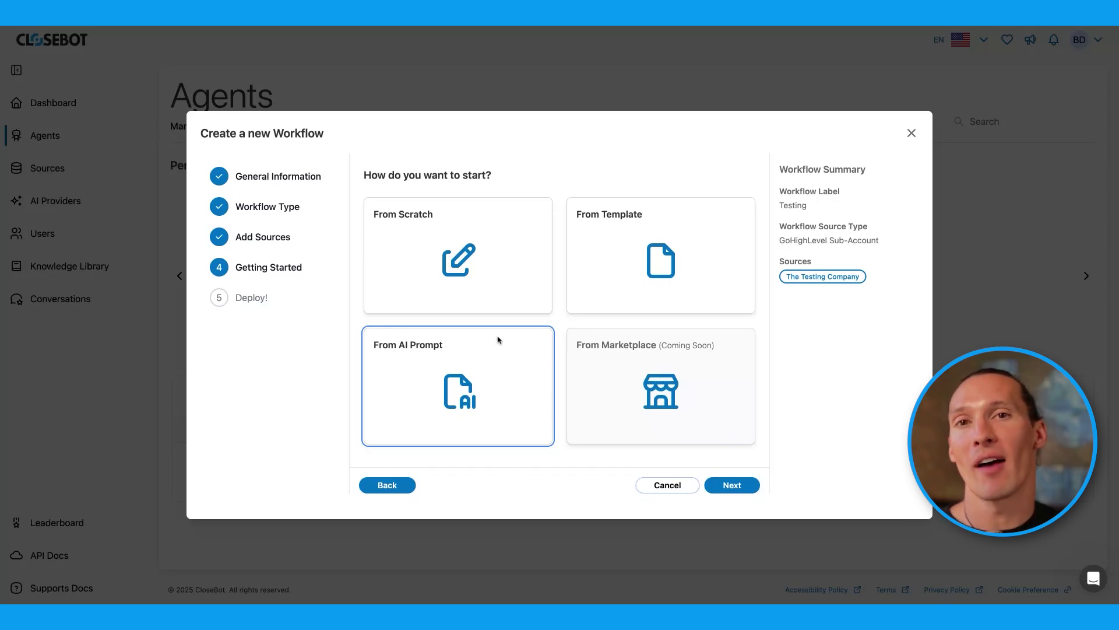
pyautogui.click(505, 264)
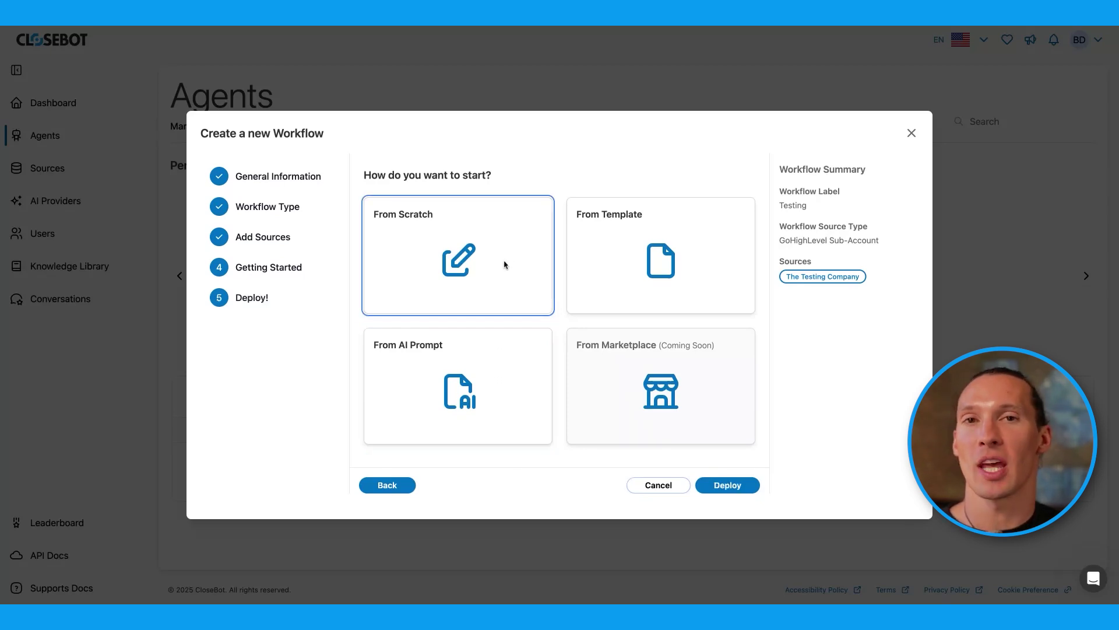
# Deploy the workflow, place an Objective step on the canvas, and connect Start to it.
pyautogui.click(749, 488)
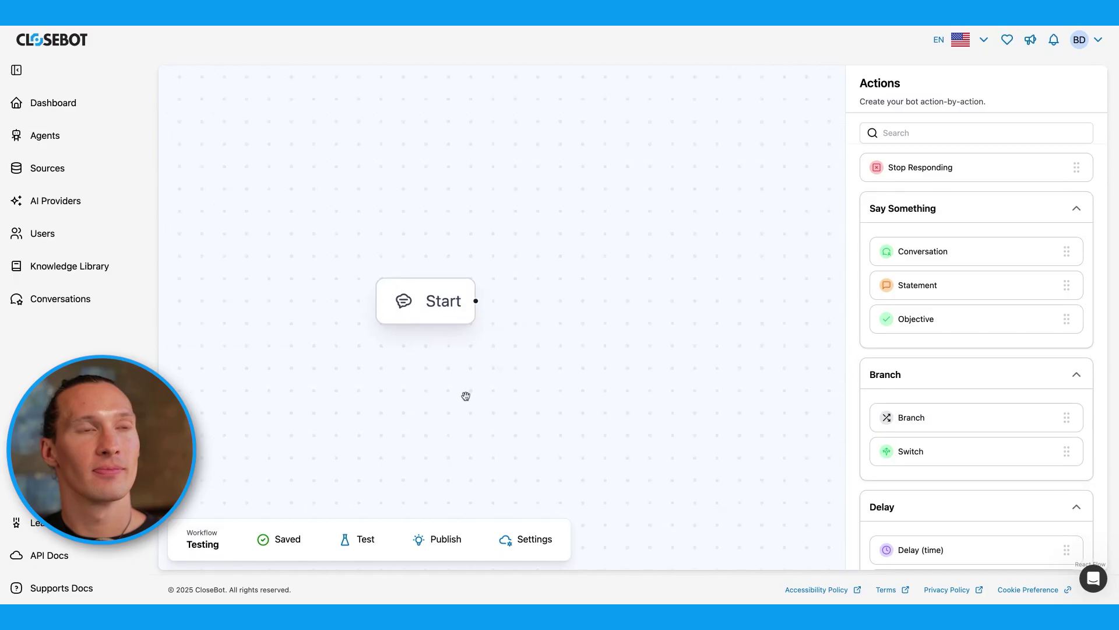
pyautogui.scroll(-5, 465, 396)
pyautogui.scroll(2, 522, 407)
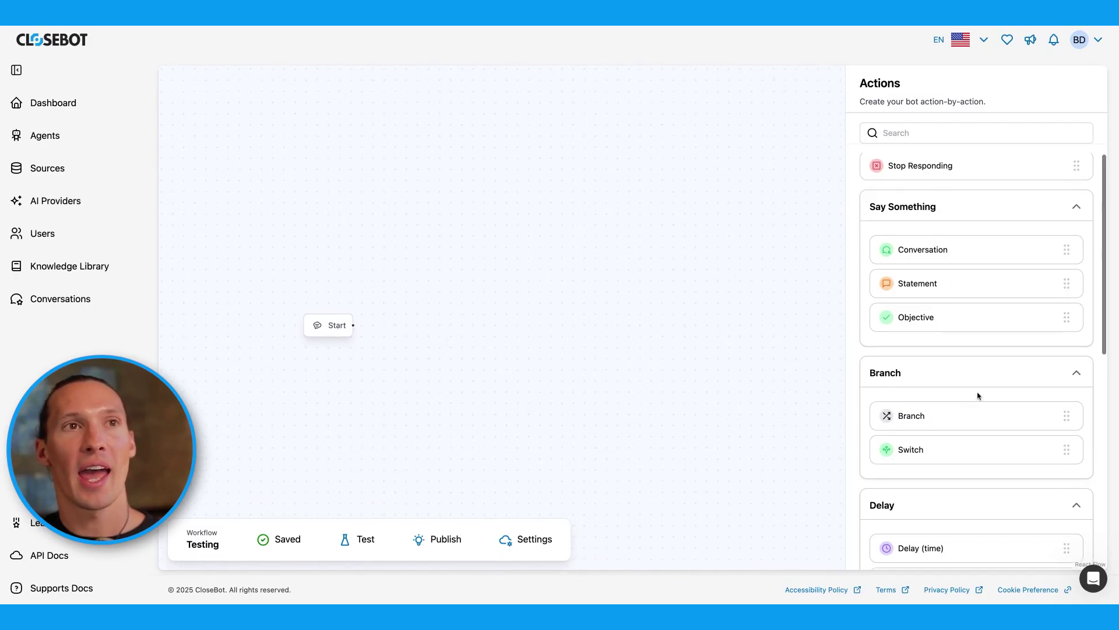
pyautogui.scroll(-8, 978, 396)
pyautogui.scroll(8, 979, 379)
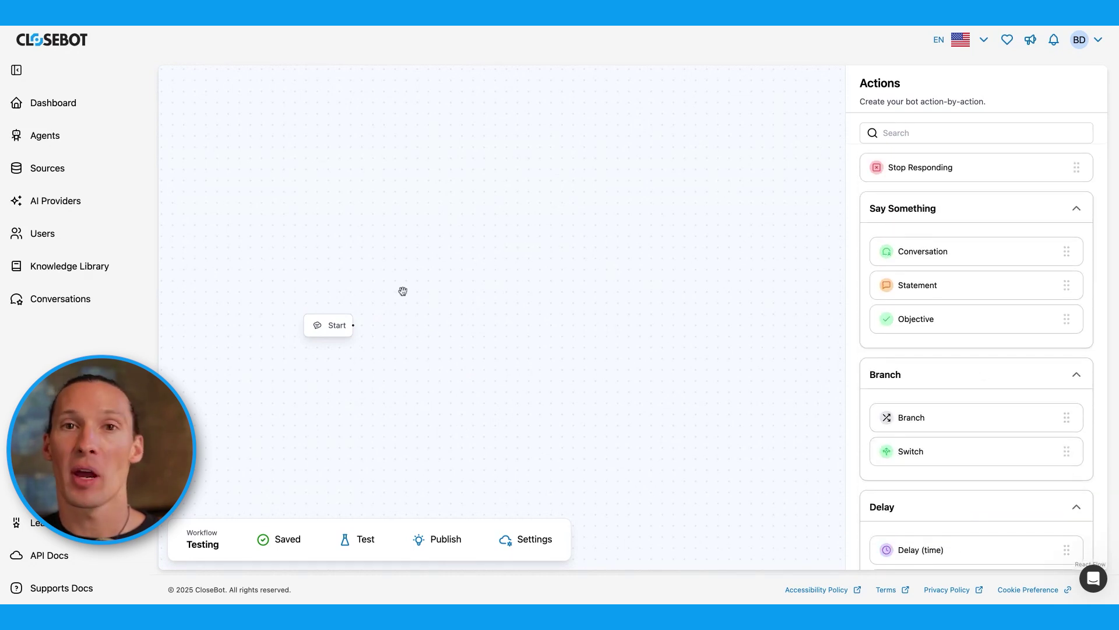
pyautogui.hscroll(2, 524, 425)
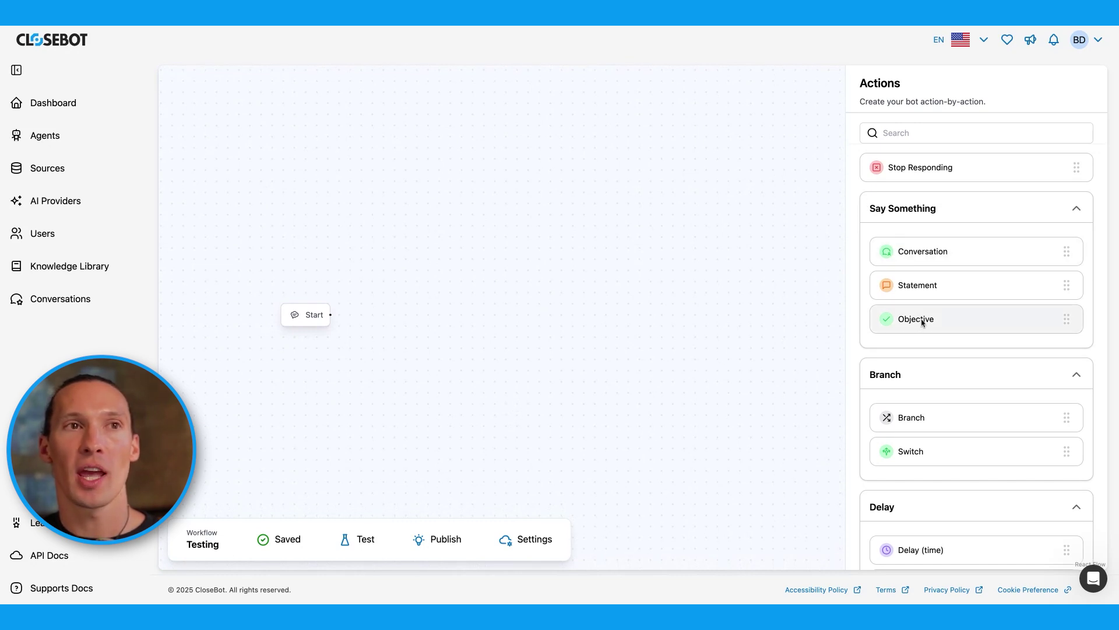
pyautogui.moveTo(923, 322); pyautogui.dragTo(433, 315)
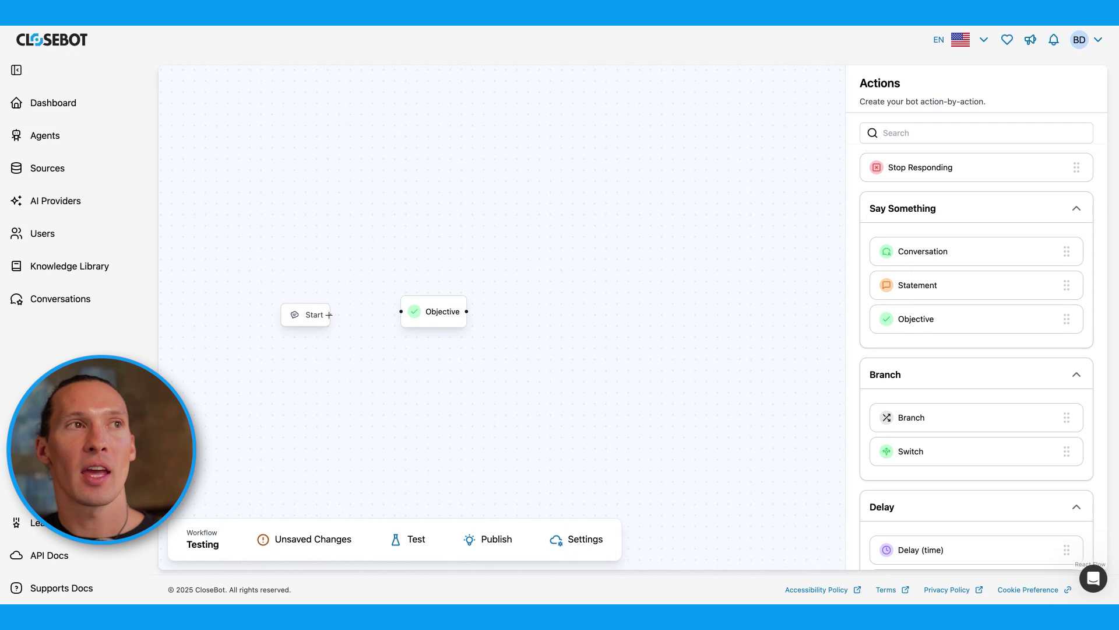
pyautogui.moveTo(329, 314)
pyautogui.mouseDown()
pyautogui.moveTo(402, 312)
pyautogui.moveTo(398, 327)
pyautogui.mouseUp()
# Add a First Name objective, 'get the contact first name', writing to contact.first_name, and save.
pyautogui.click(418, 325)
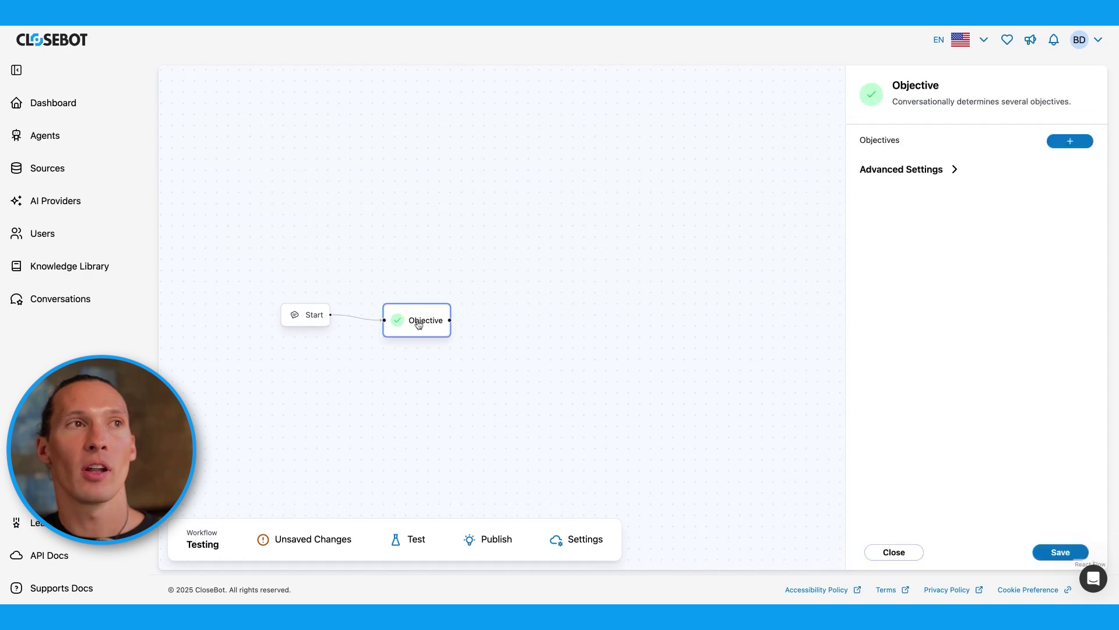
pyautogui.click(1077, 142)
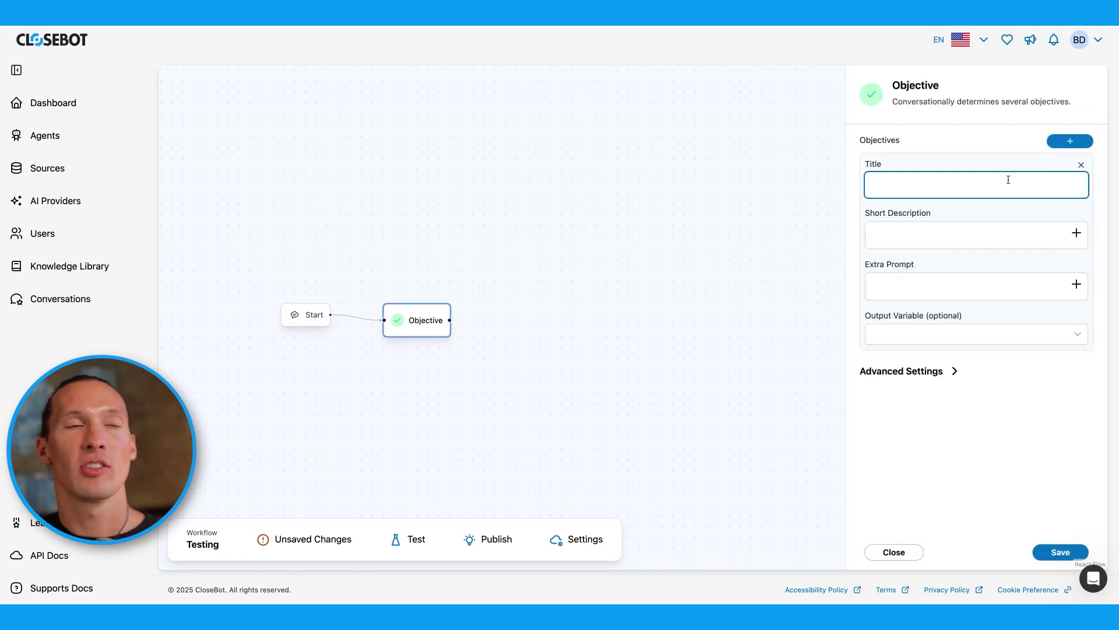
pyautogui.write('a')
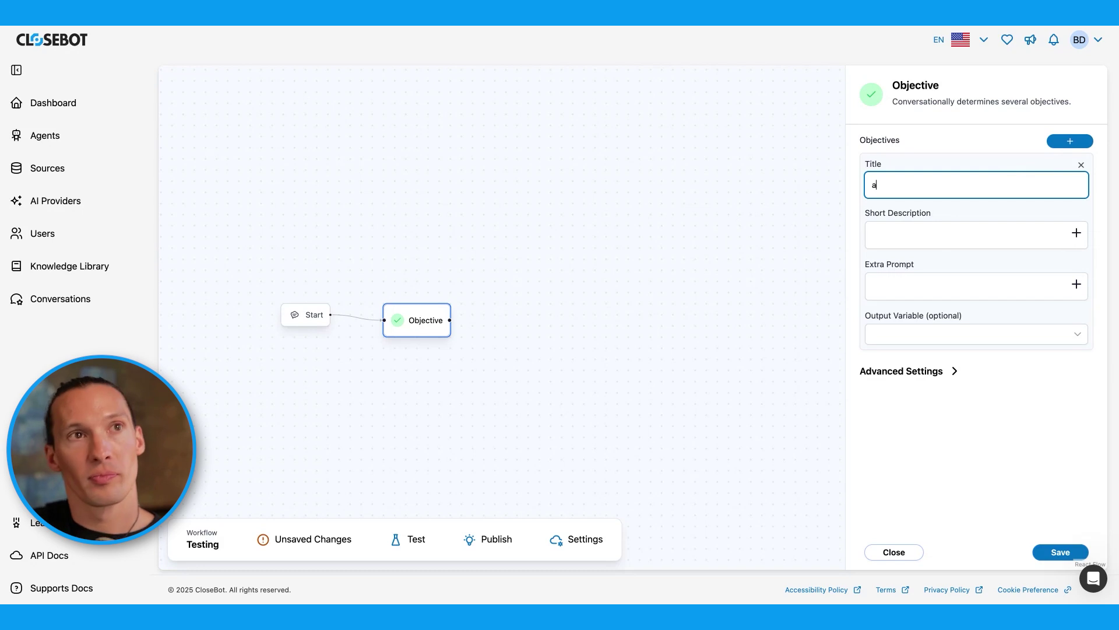
pyautogui.write('First ')
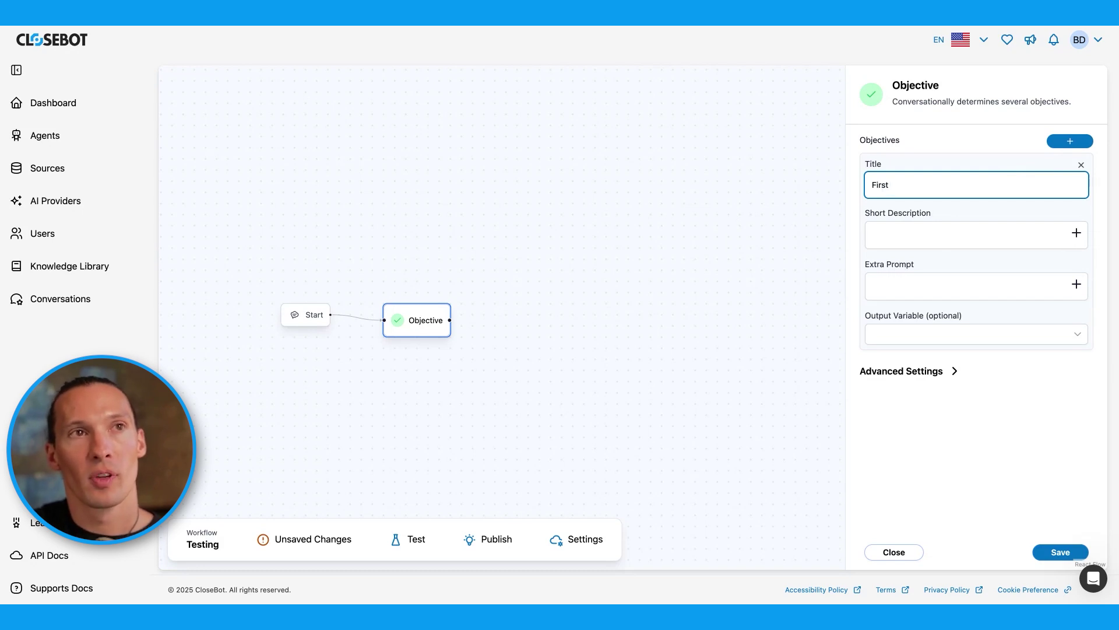
pyautogui.write('Name')
pyautogui.press('Tab')
pyautogui.write('get the c')
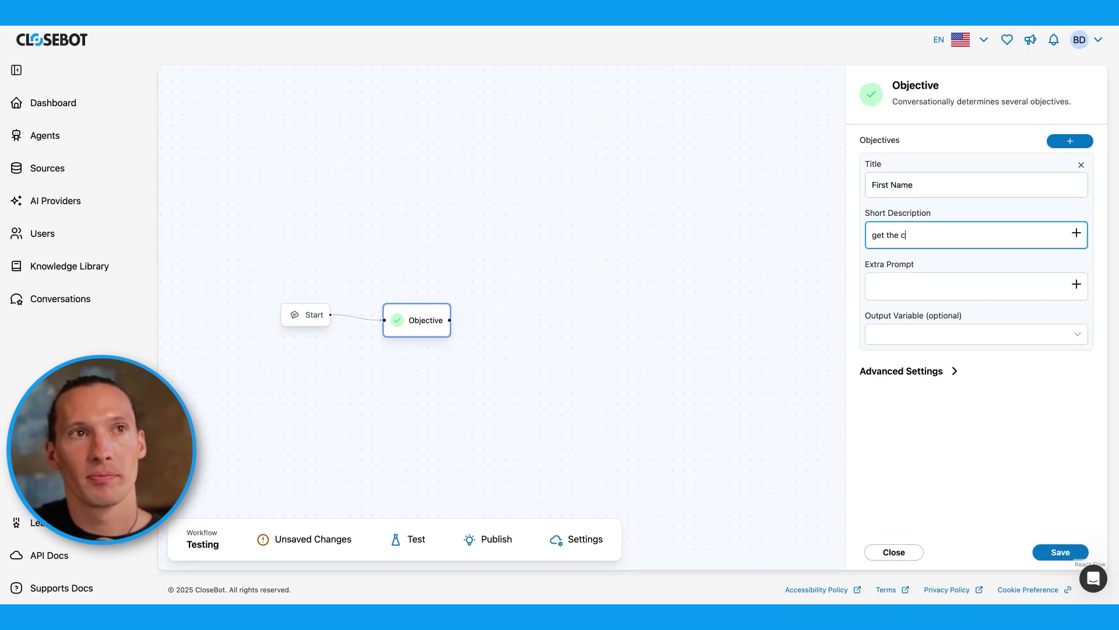
pyautogui.write('ontact first name')
pyautogui.click(1011, 335)
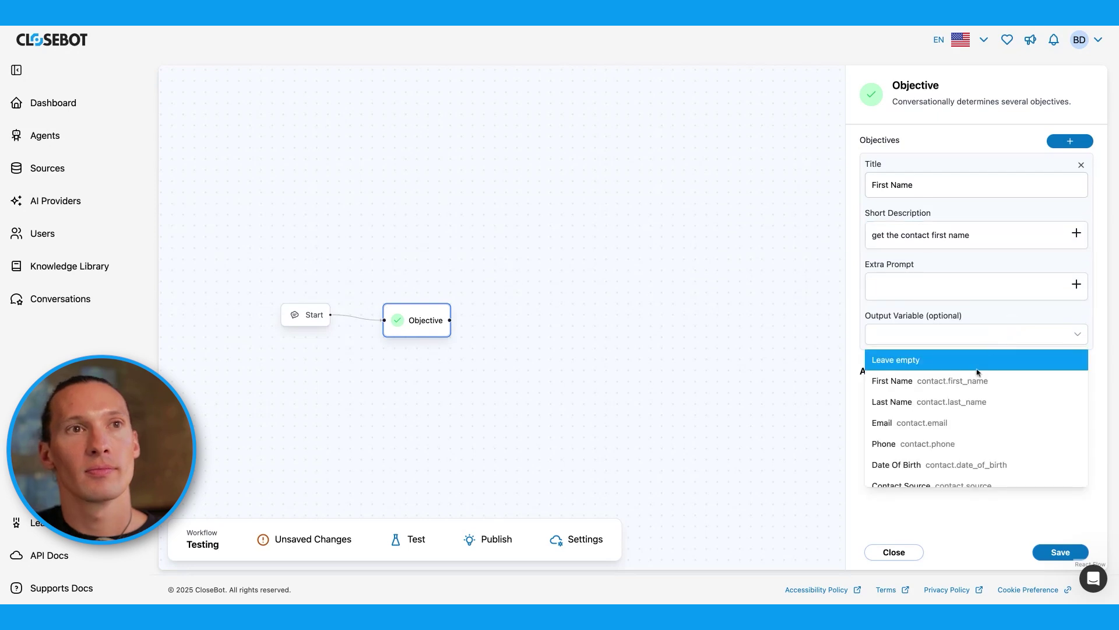
pyautogui.click(977, 380)
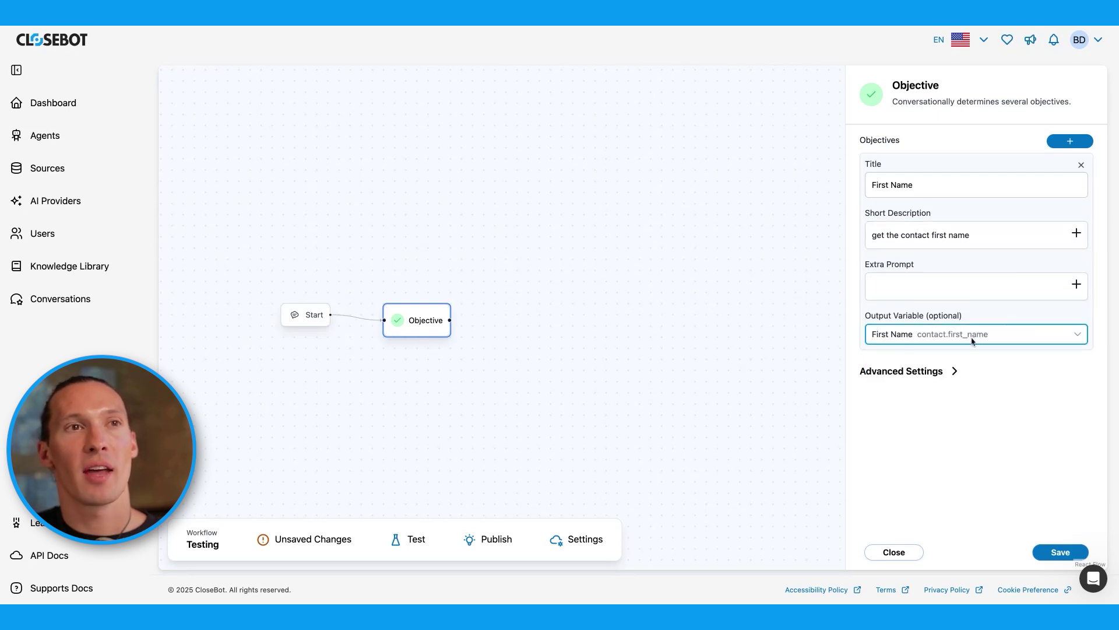
pyautogui.tripleClick(950, 233)
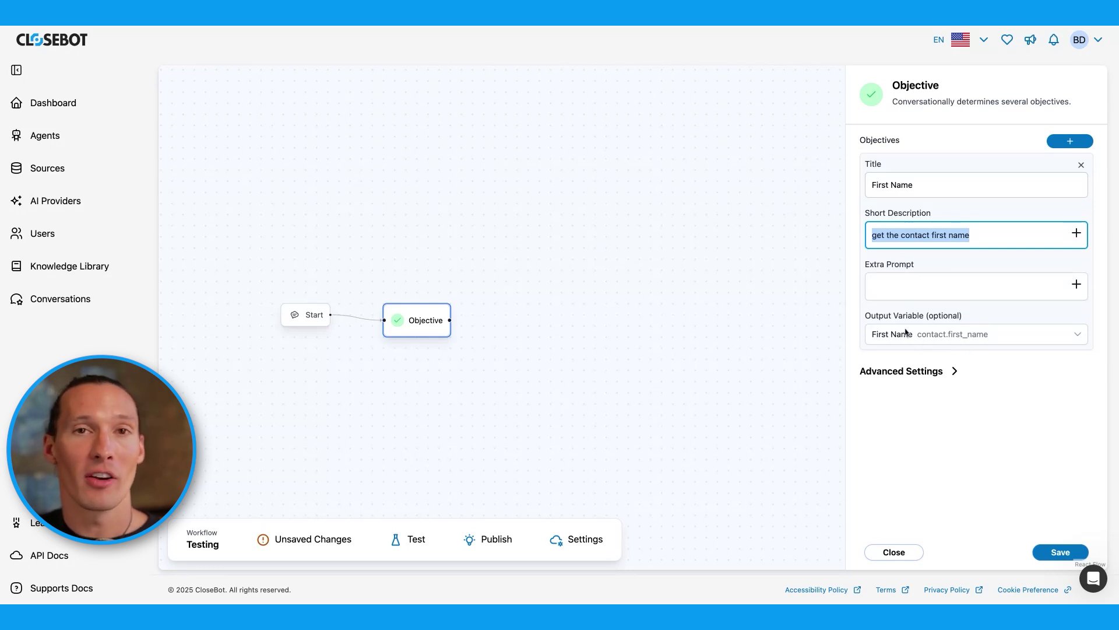
pyautogui.tripleClick(940, 239)
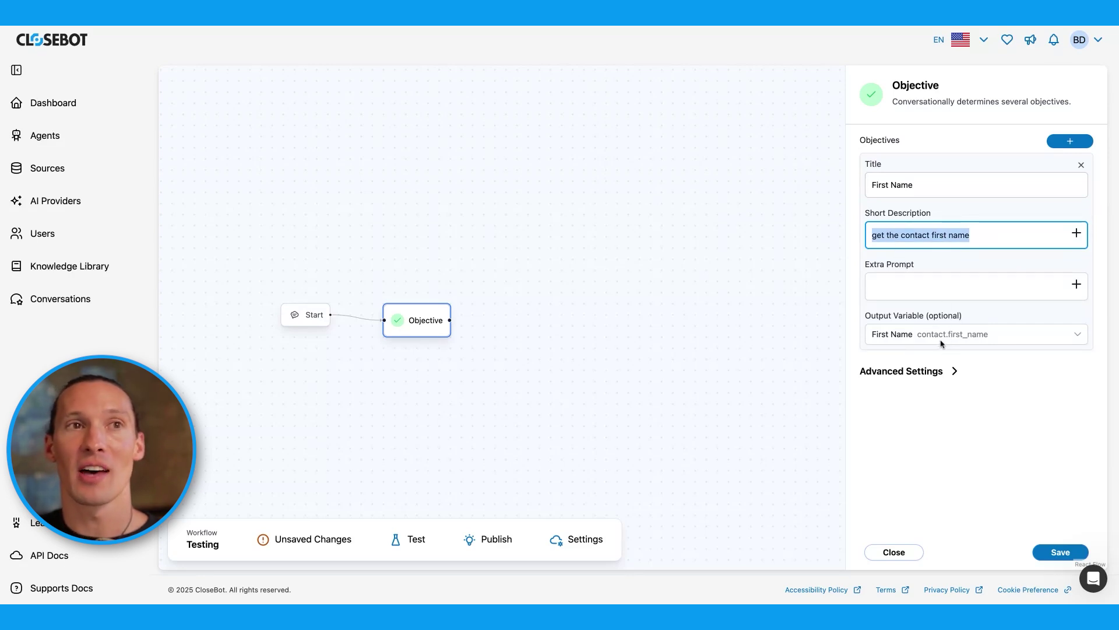
pyautogui.tripleClick(919, 229)
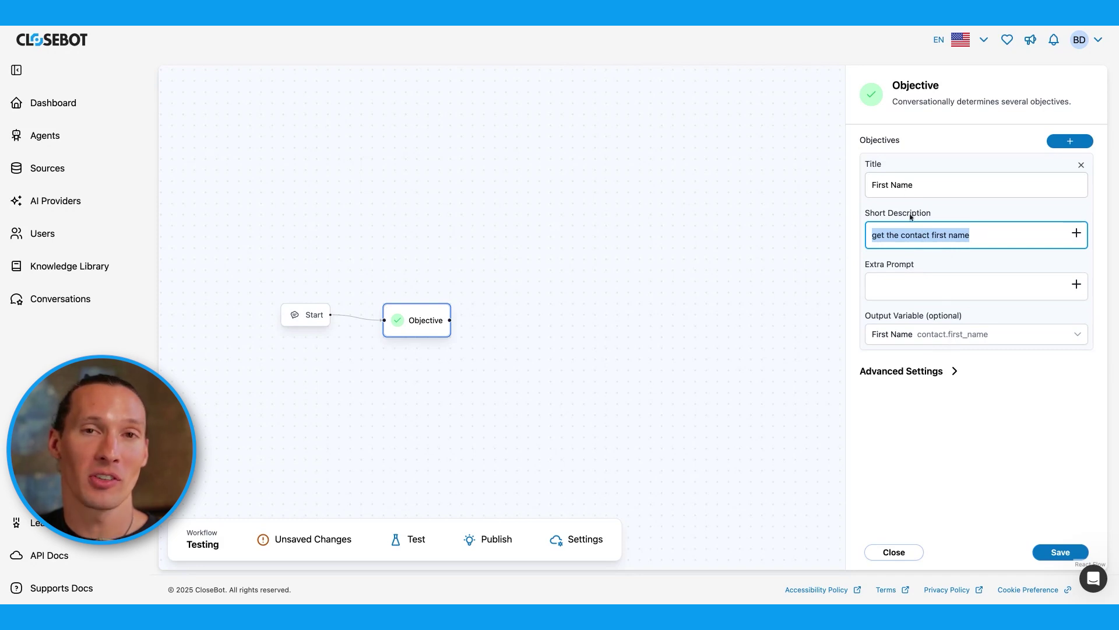
pyautogui.click(951, 408)
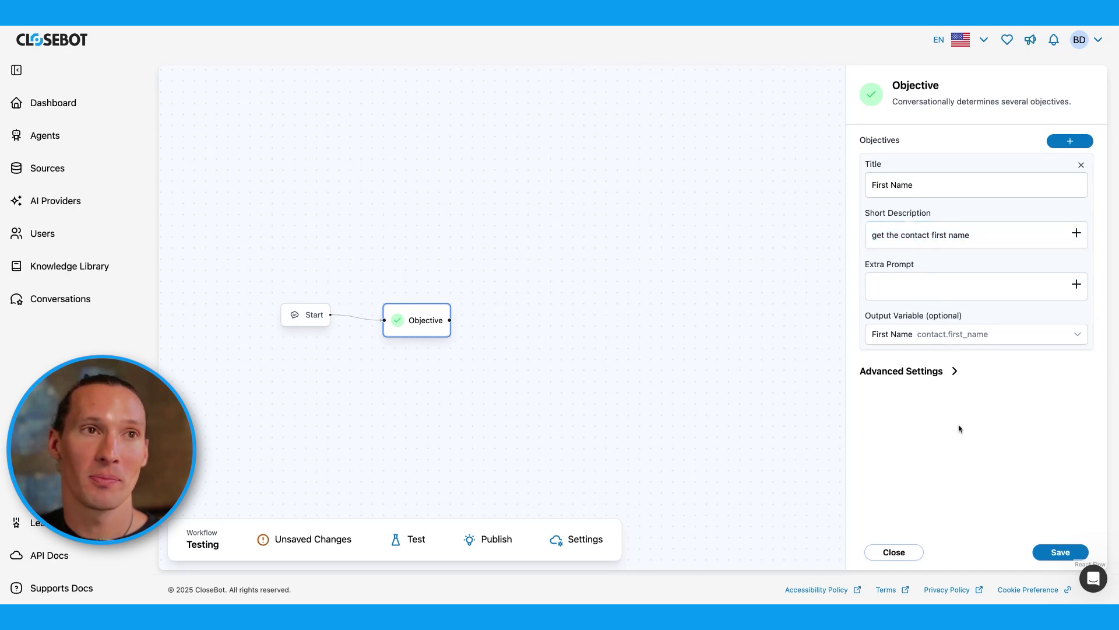
pyautogui.click(1058, 551)
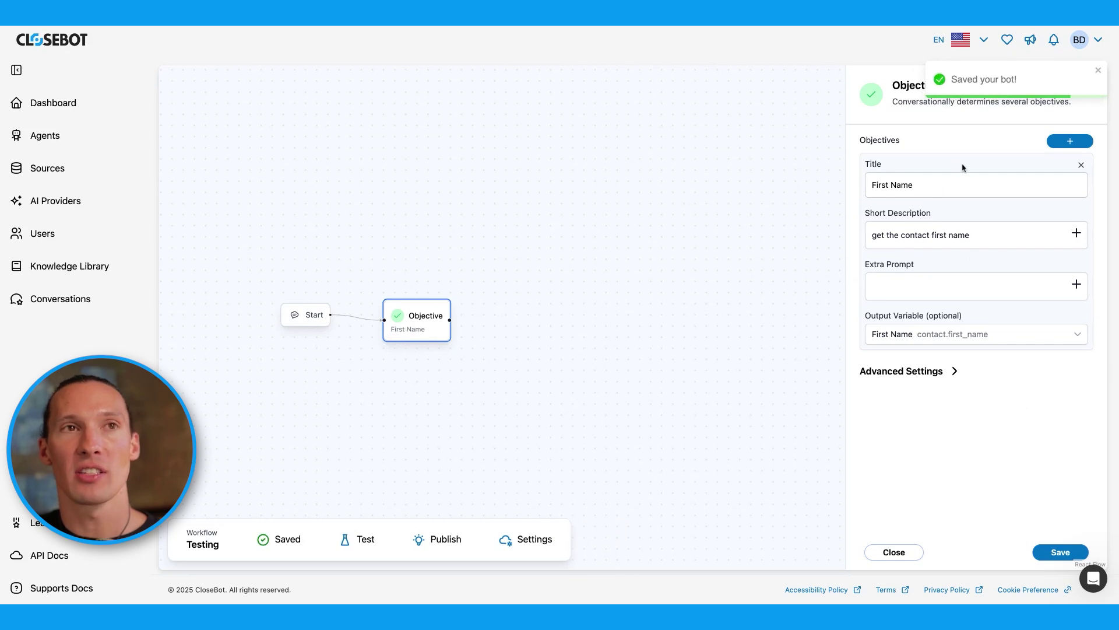
# Add an Email objective, 'get the contact email address', into contact.email, then close settings.
pyautogui.click(1061, 144)
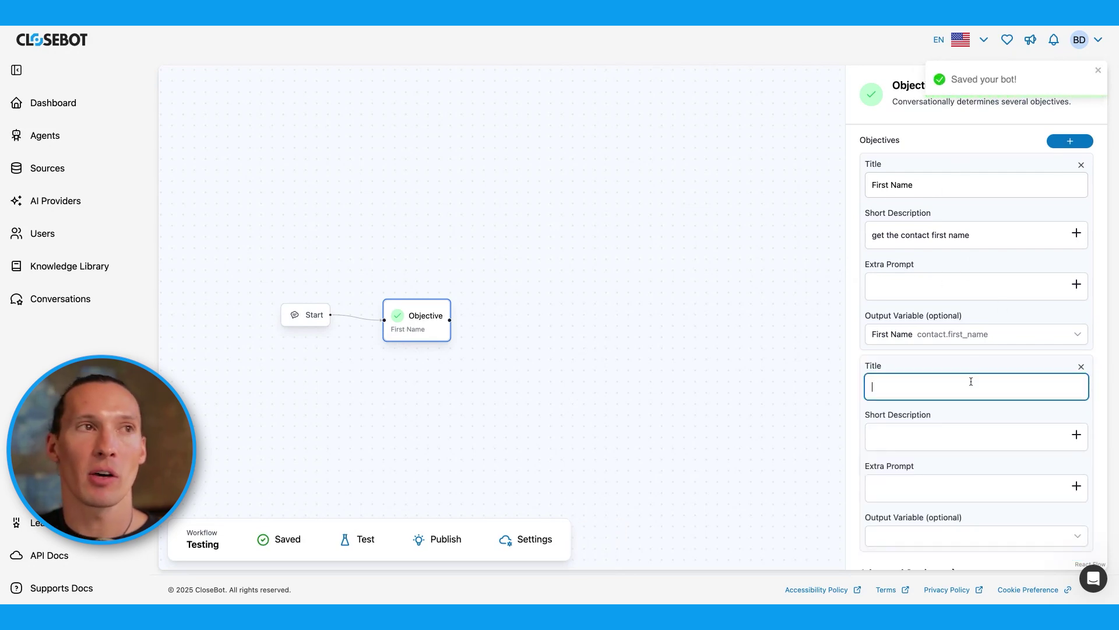
pyautogui.write('Email')
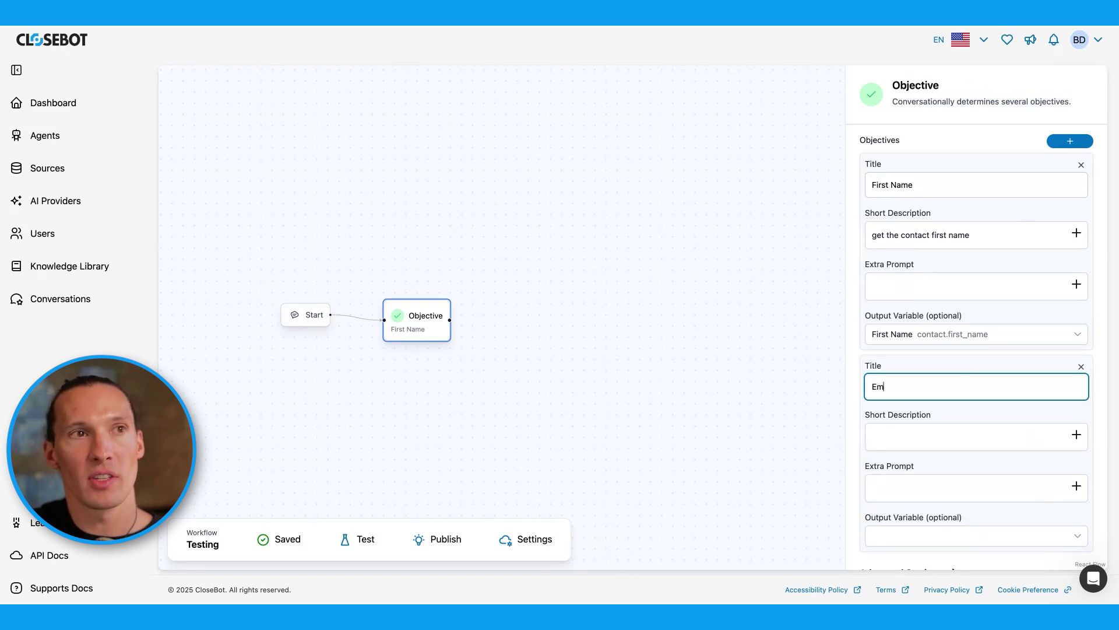
pyautogui.press('Tab')
pyautogui.write('get the contact email address')
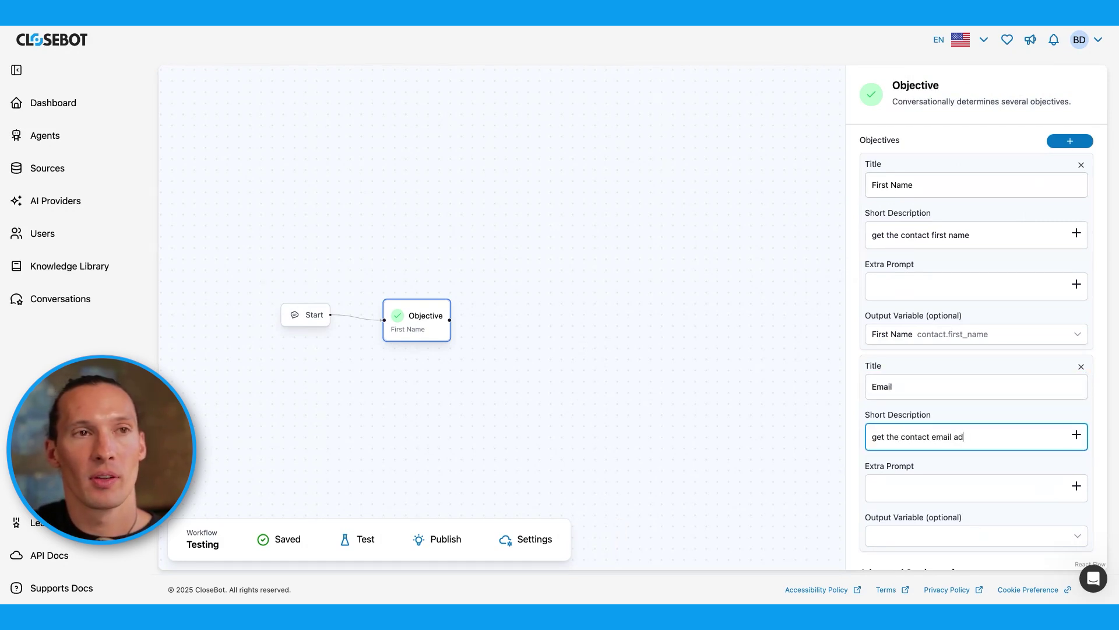
pyautogui.scroll(-1, 1011, 475)
pyautogui.click(1011, 479)
pyautogui.click(953, 513)
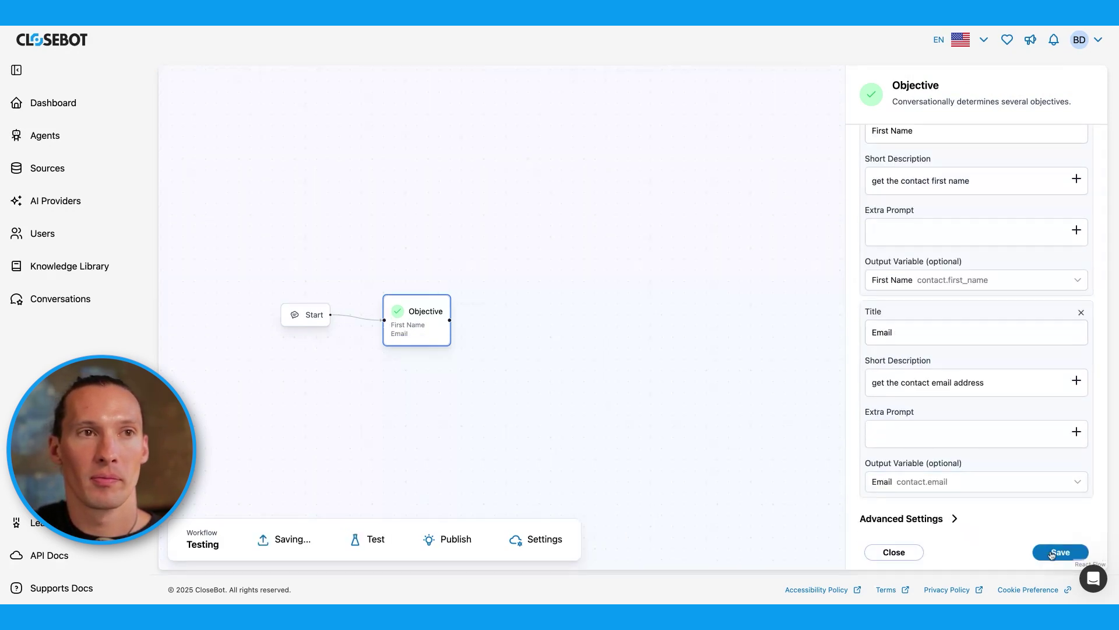
pyautogui.click(1098, 73)
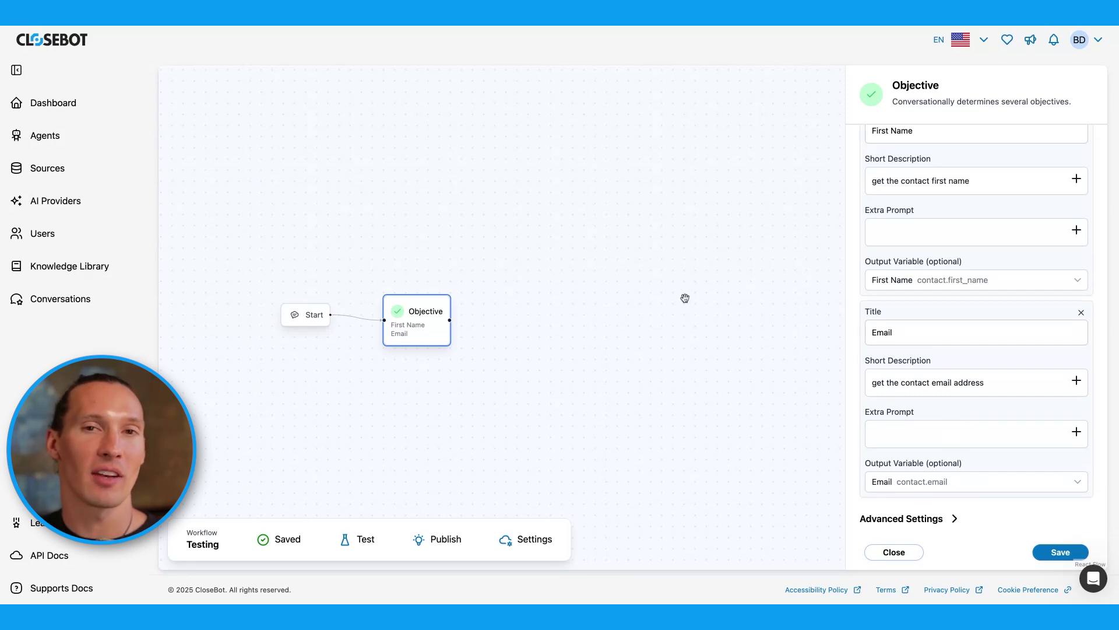
pyautogui.click(915, 553)
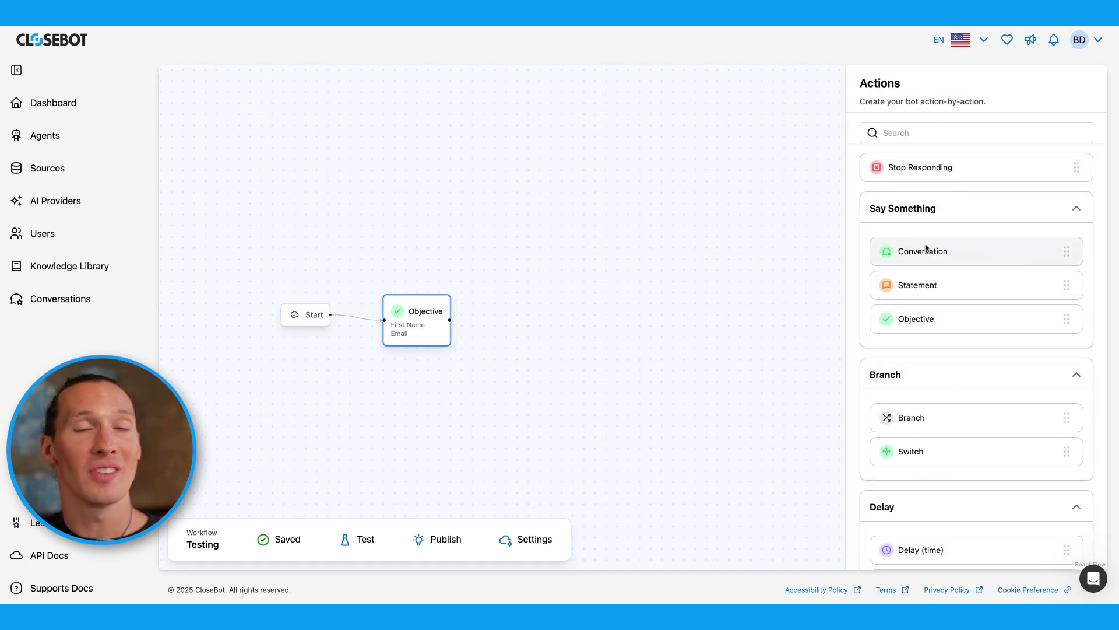
# Place a Conversation step on the canvas and connect the Objective step's output to it.
pyautogui.scroll(-3, 929, 264)
pyautogui.scroll(3, 991, 233)
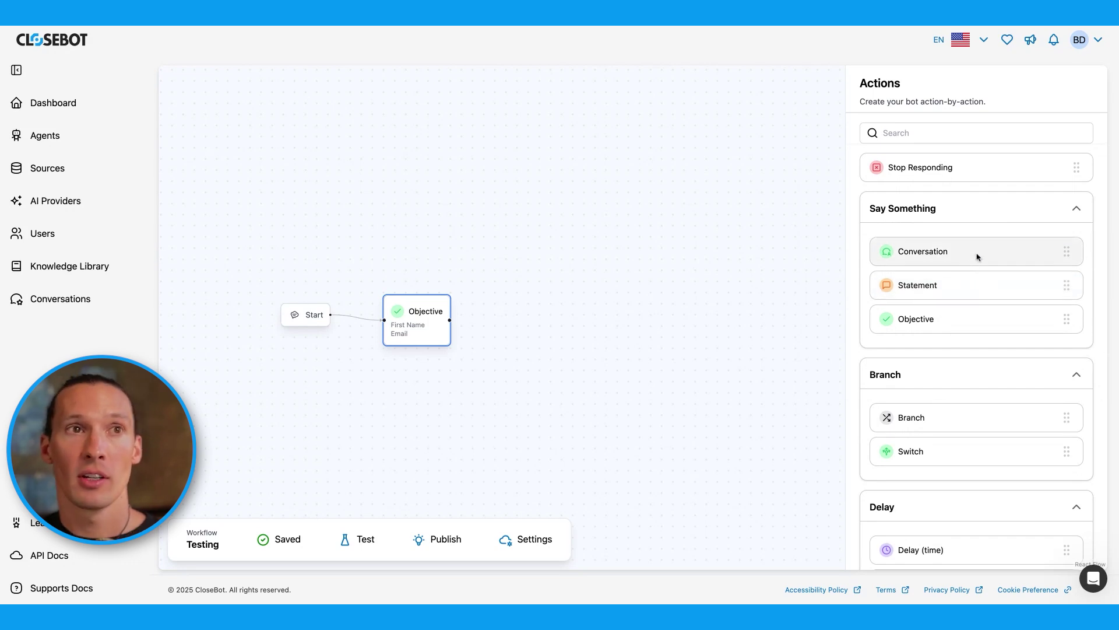
pyautogui.moveTo(977, 257); pyautogui.dragTo(585, 316)
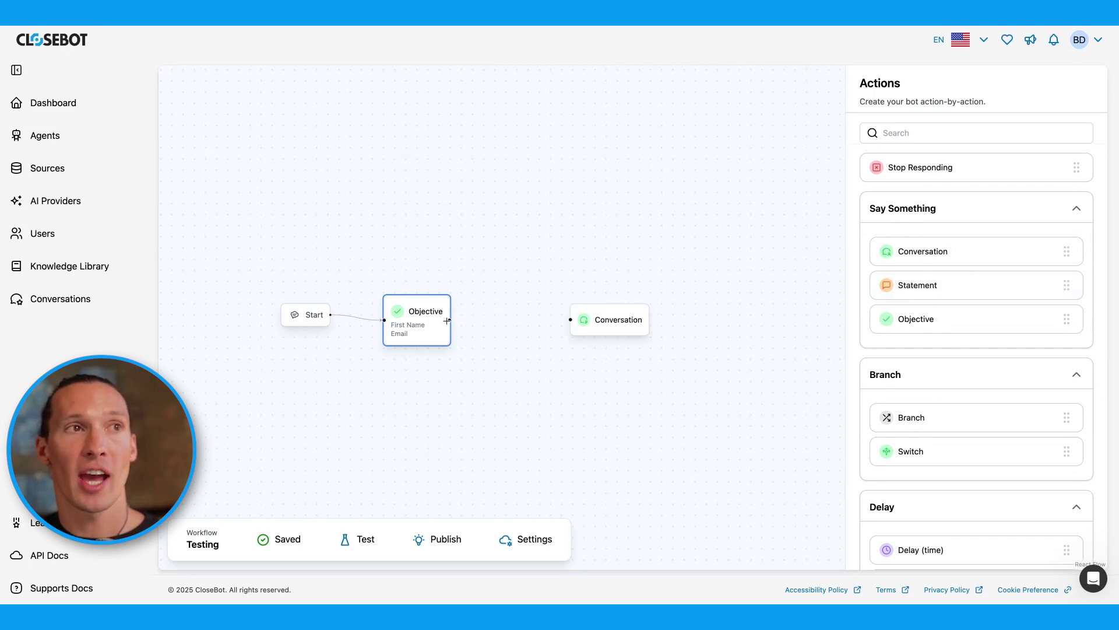
pyautogui.moveTo(447, 321); pyautogui.dragTo(571, 320)
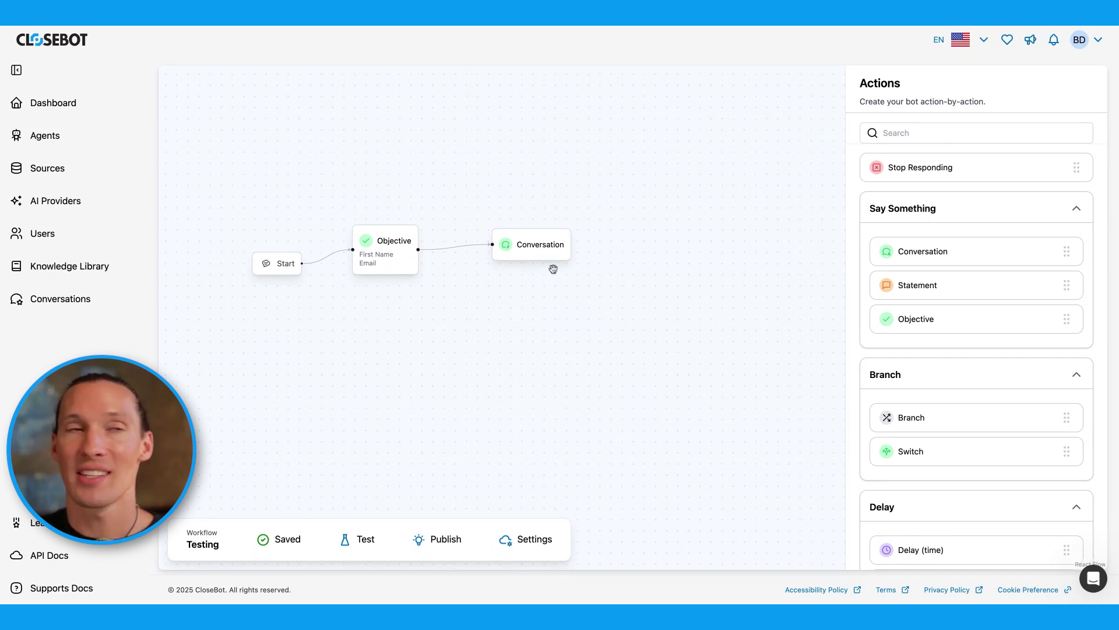
pyautogui.moveTo(551, 260); pyautogui.dragTo(550, 259)
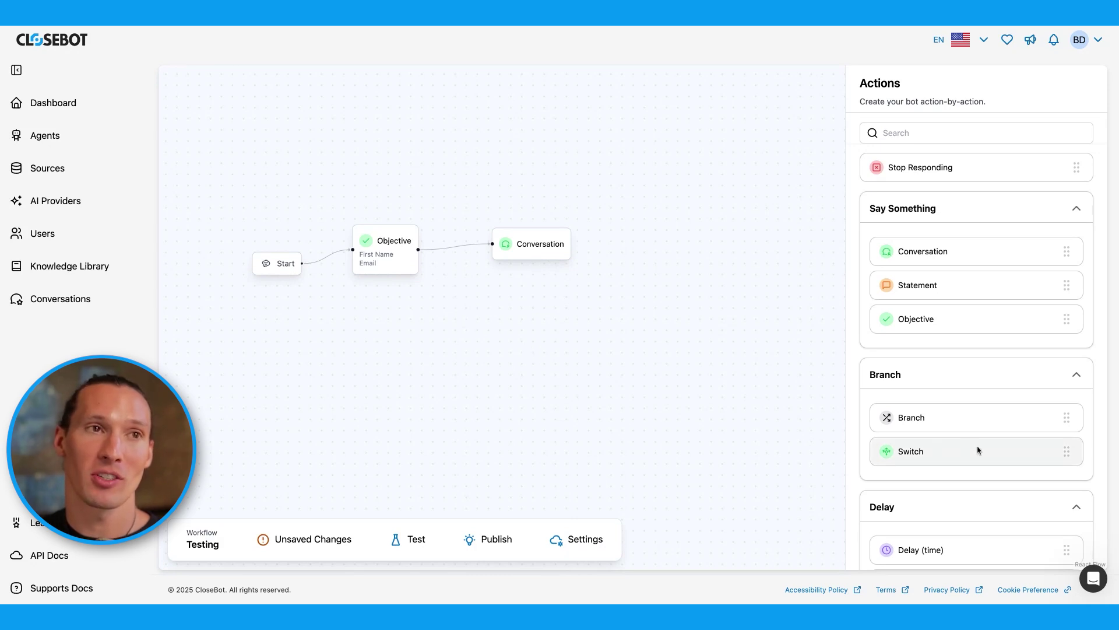
pyautogui.scroll(-10, 977, 453)
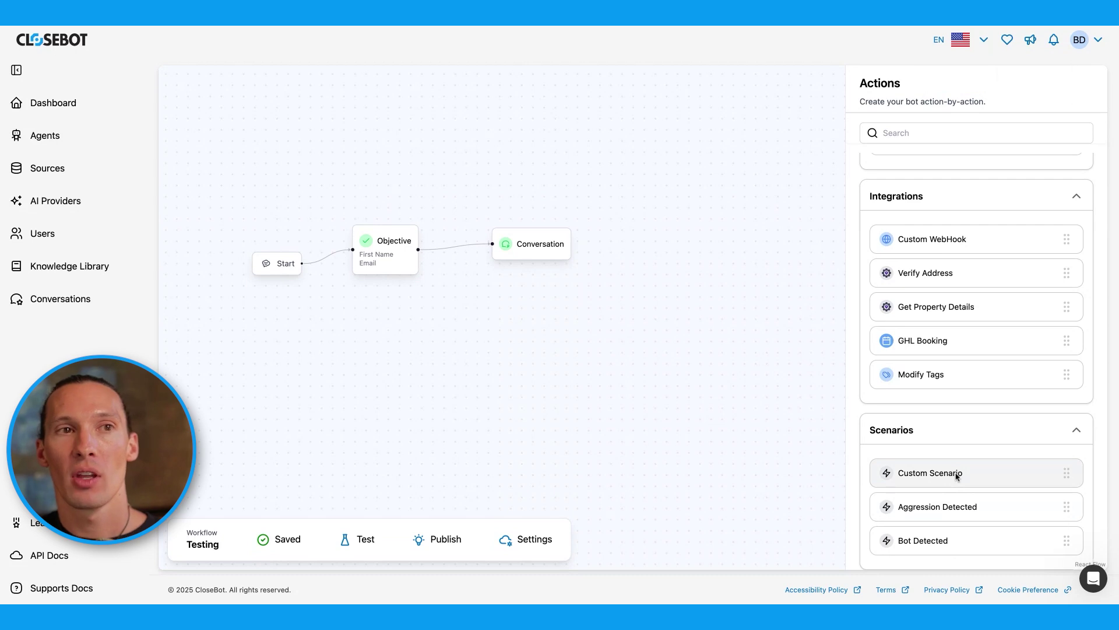
# Add a Custom Scenario 'Wants to book a demo', described 'the contact wants to book a demo call', and save.
pyautogui.moveTo(956, 476); pyautogui.dragTo(313, 367)
pyautogui.click(321, 366)
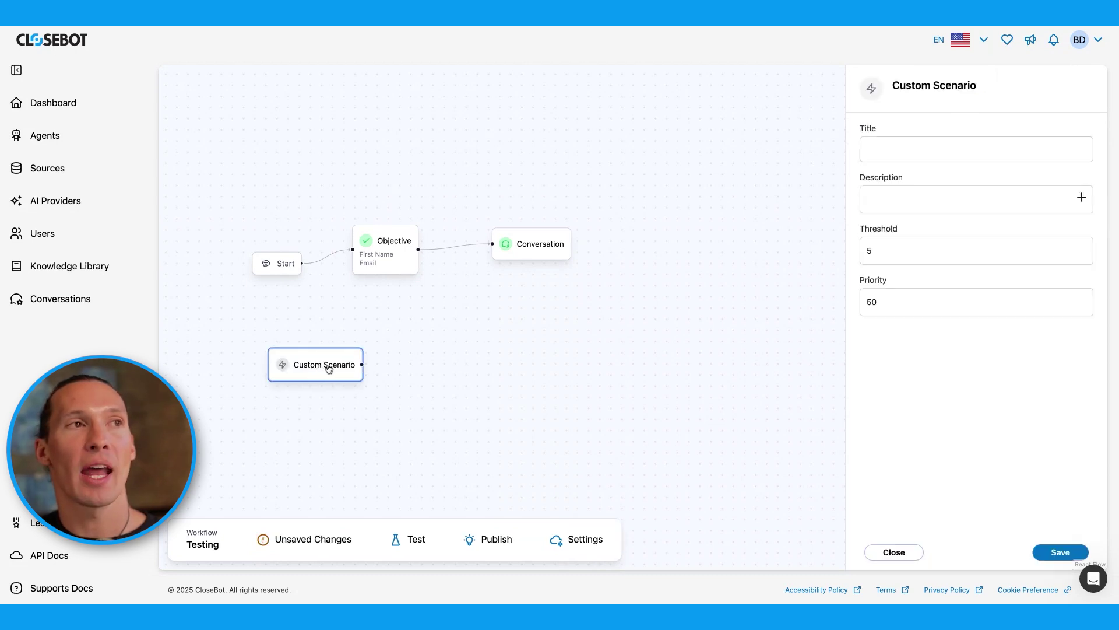
pyautogui.click(898, 149)
pyautogui.write('Wants to book a demo')
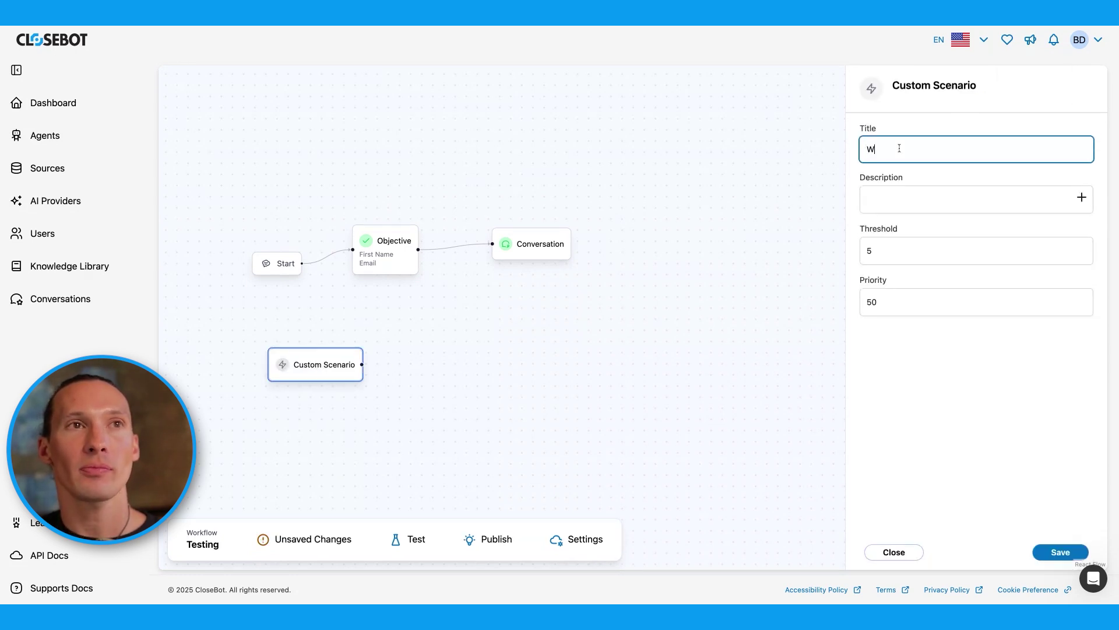
pyautogui.press('Tab')
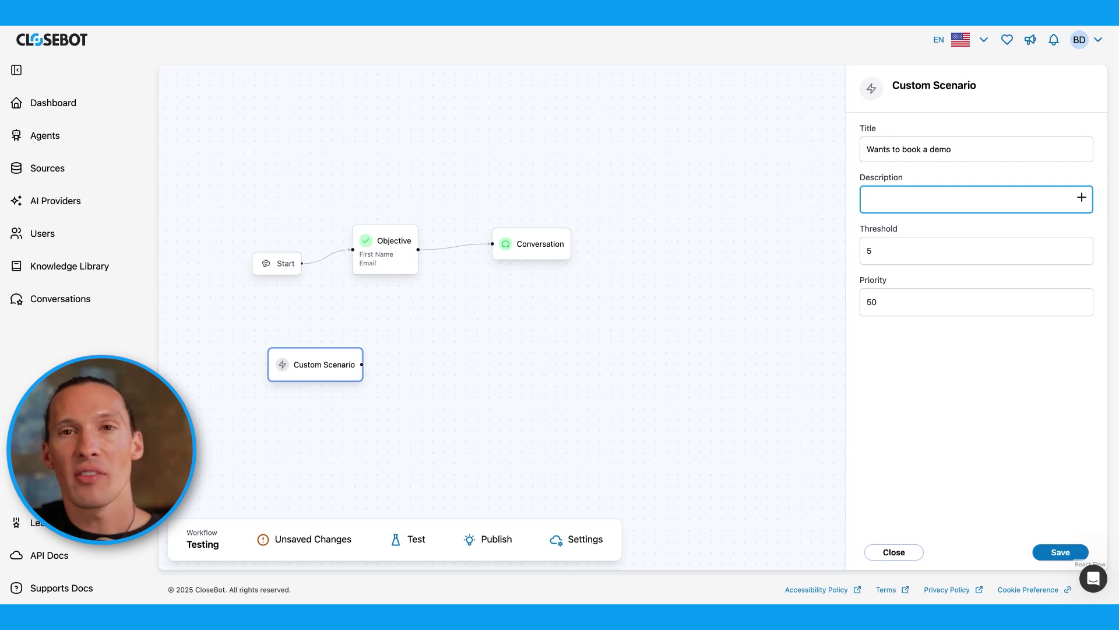
pyautogui.write('the con')
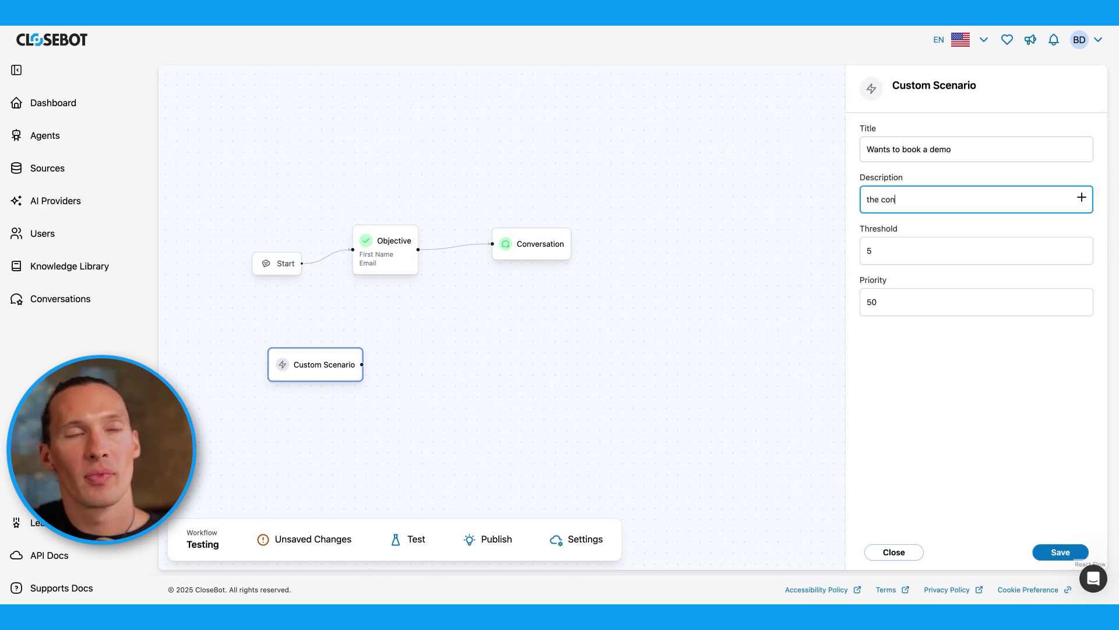
pyautogui.write('tact wants to b')
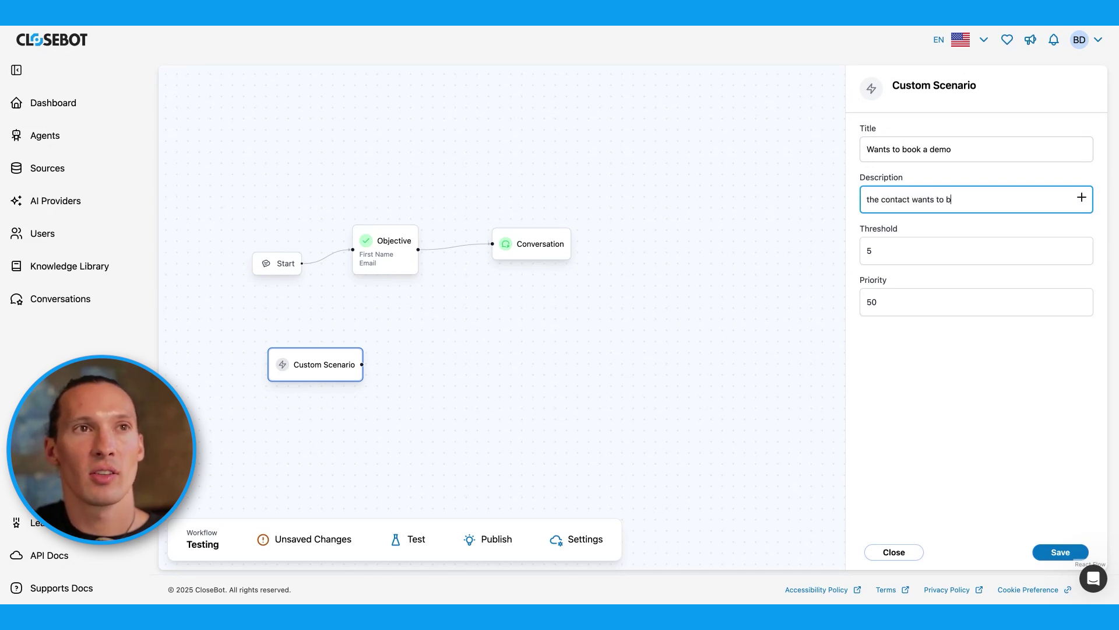
pyautogui.write('ook a demo call')
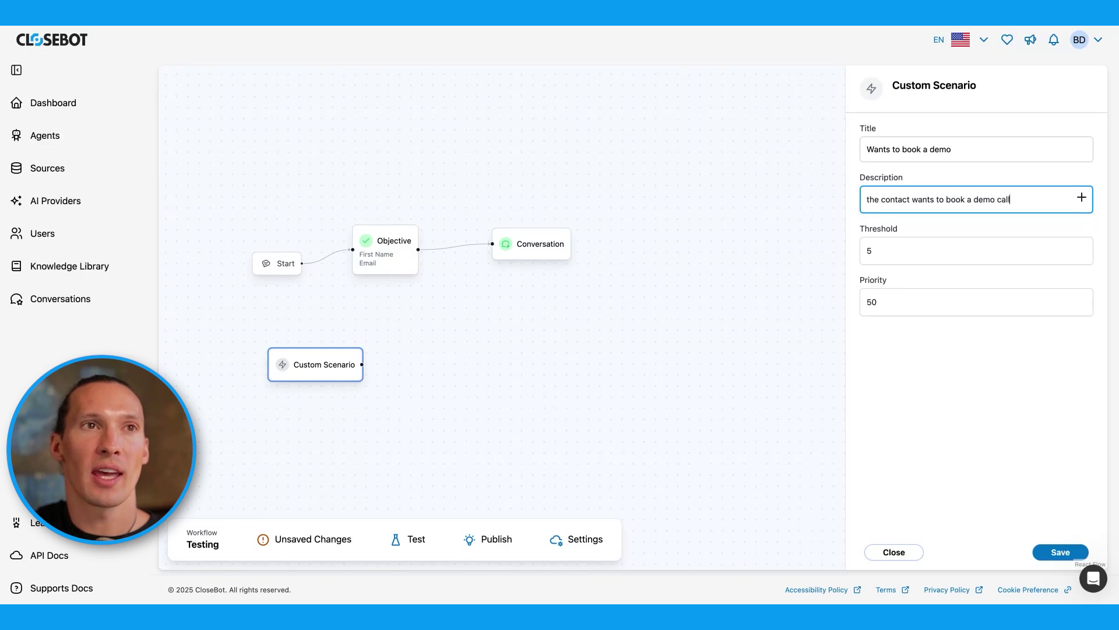
pyautogui.click(1060, 552)
pyautogui.moveTo(351, 369); pyautogui.dragTo(326, 375)
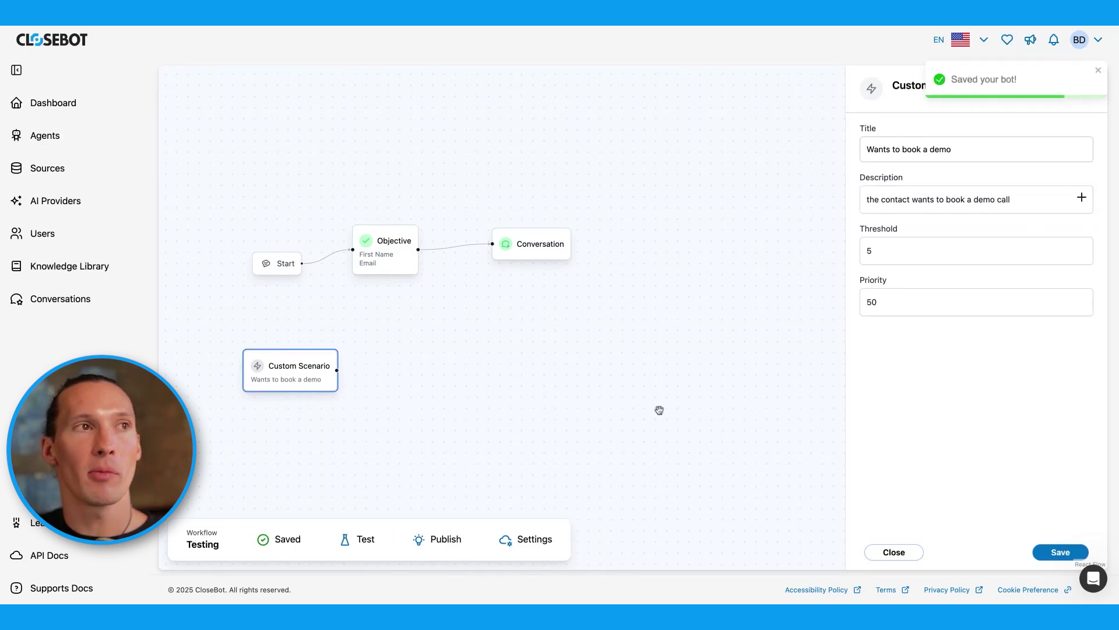
pyautogui.click(879, 551)
# Add a GHL Booking step and link the Custom Scenario to it.
pyautogui.scroll(-5, 966, 415)
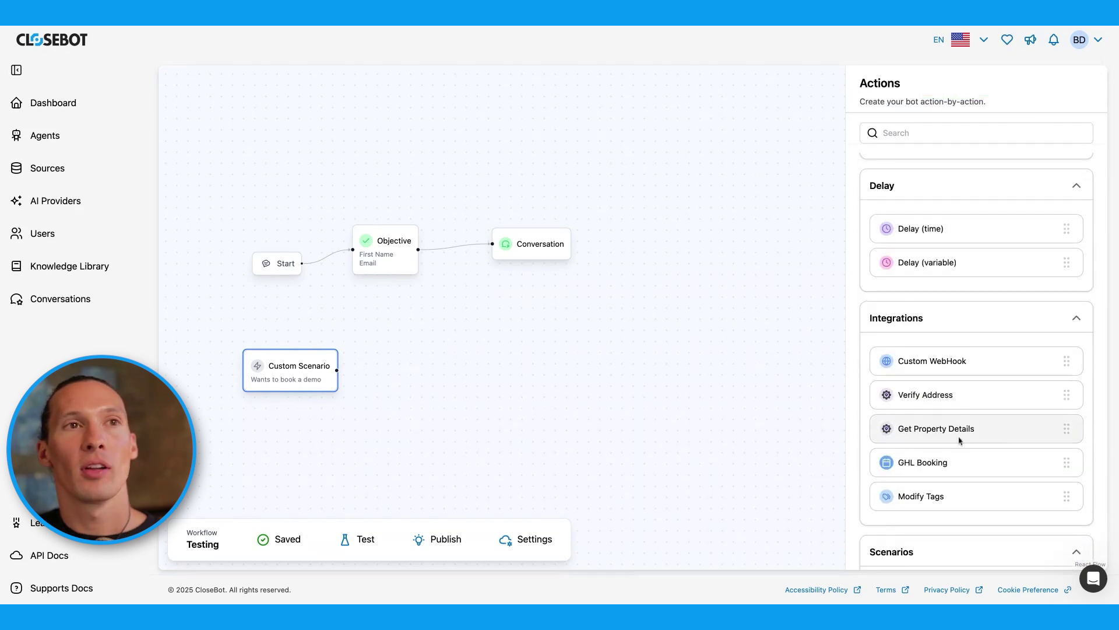
pyautogui.moveTo(962, 464); pyautogui.dragTo(525, 365)
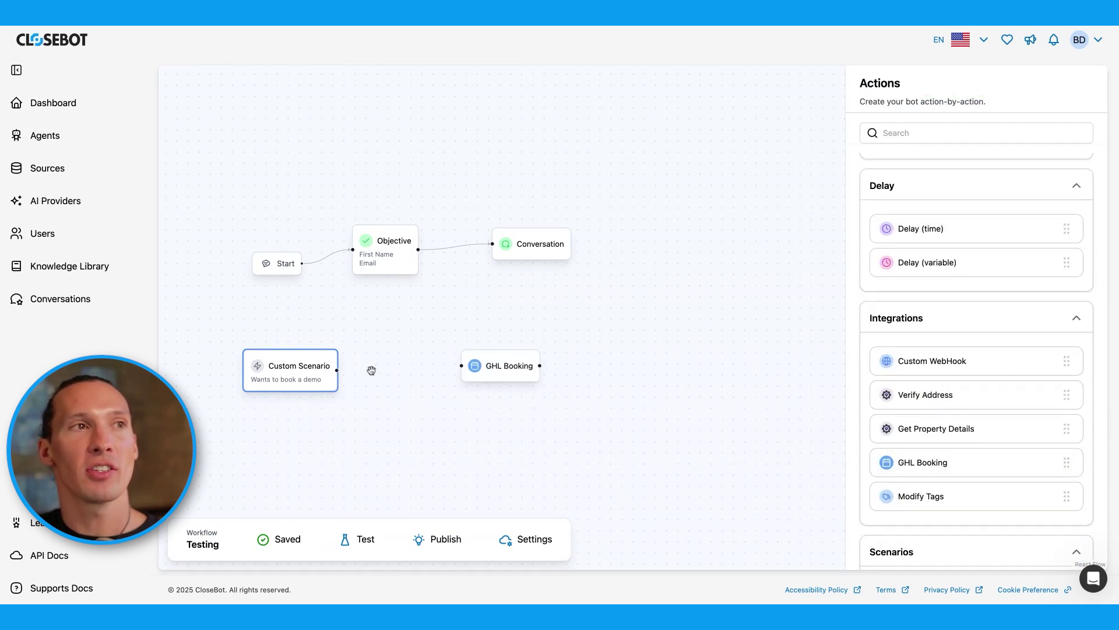
pyautogui.moveTo(337, 370); pyautogui.dragTo(487, 373)
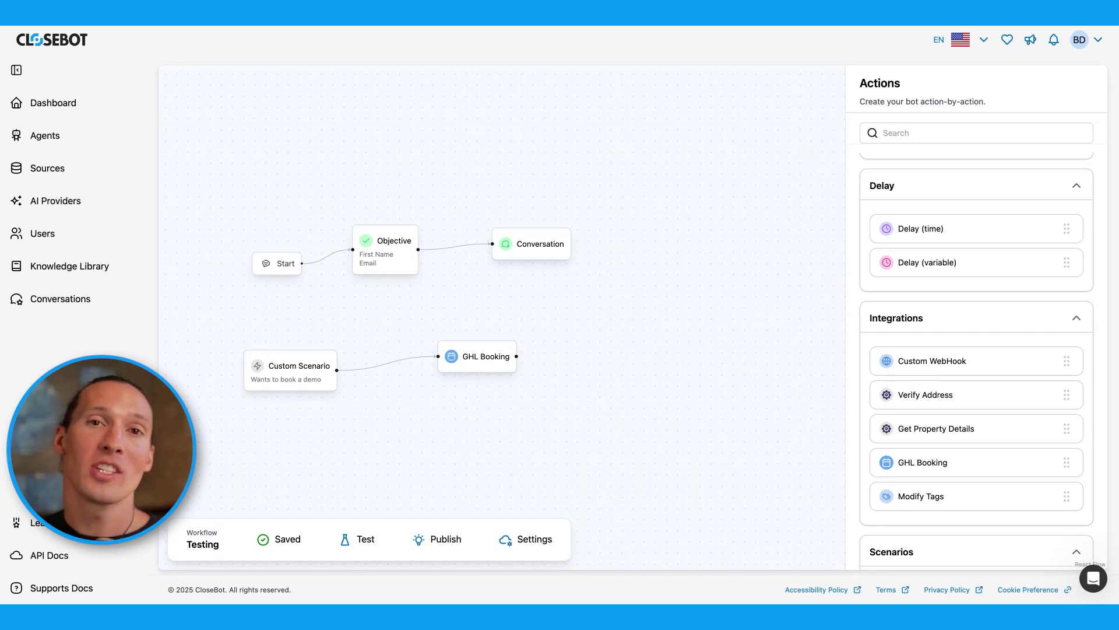
# Look through the Bot Settings tabs: bot information, source properties and contact detail fields.
pyautogui.click(529, 539)
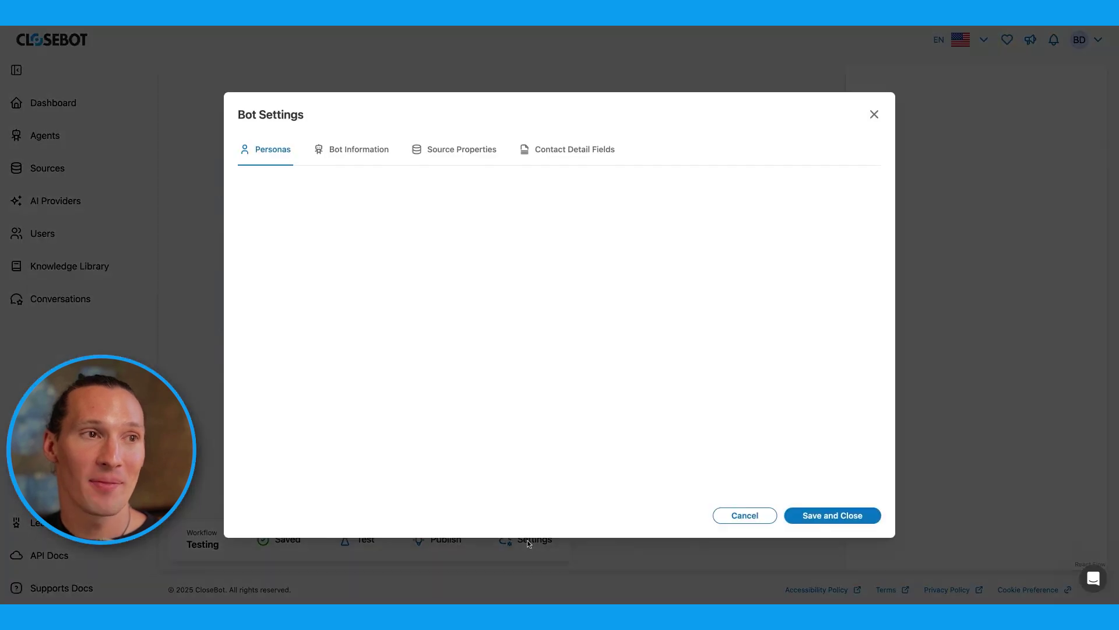
pyautogui.click(368, 150)
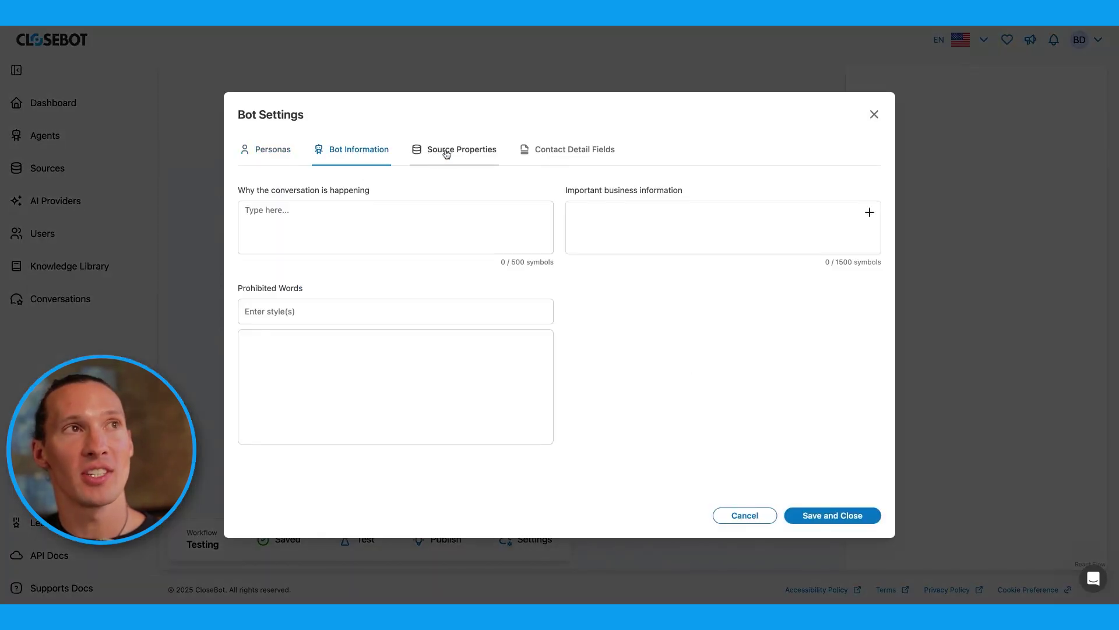
pyautogui.click(458, 152)
pyautogui.click(579, 155)
pyautogui.click(457, 150)
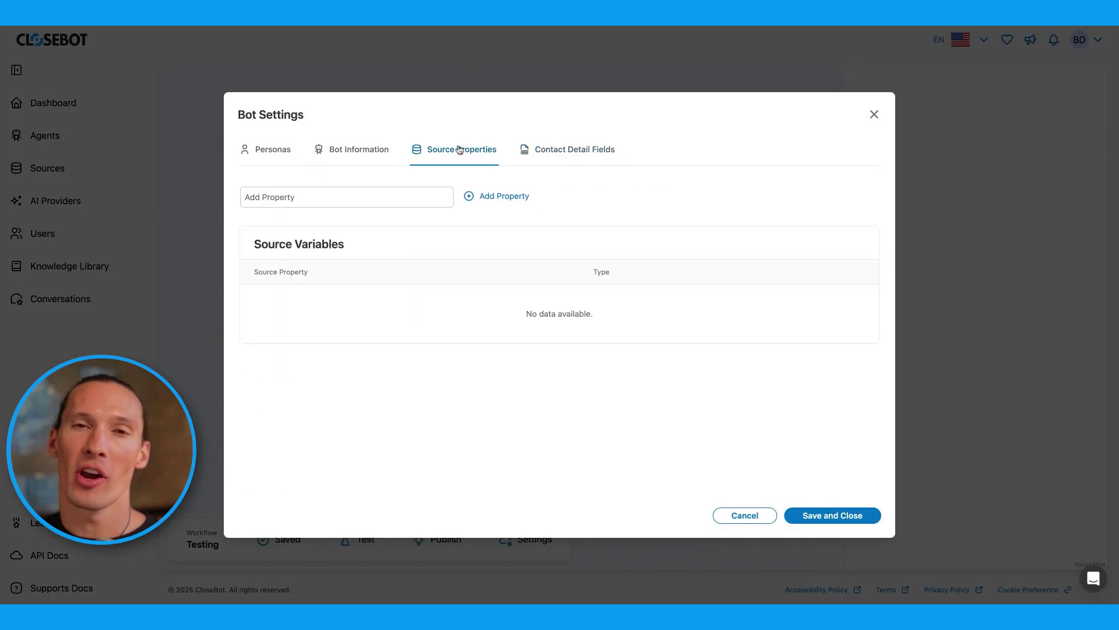
pyautogui.click(357, 151)
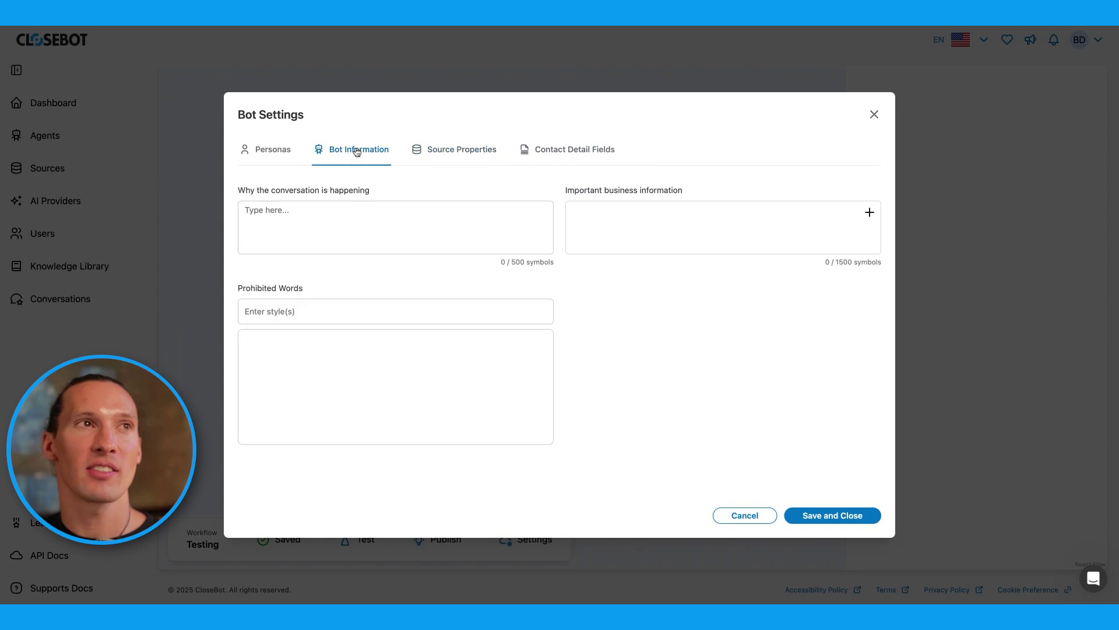
pyautogui.click(342, 228)
pyautogui.click(615, 219)
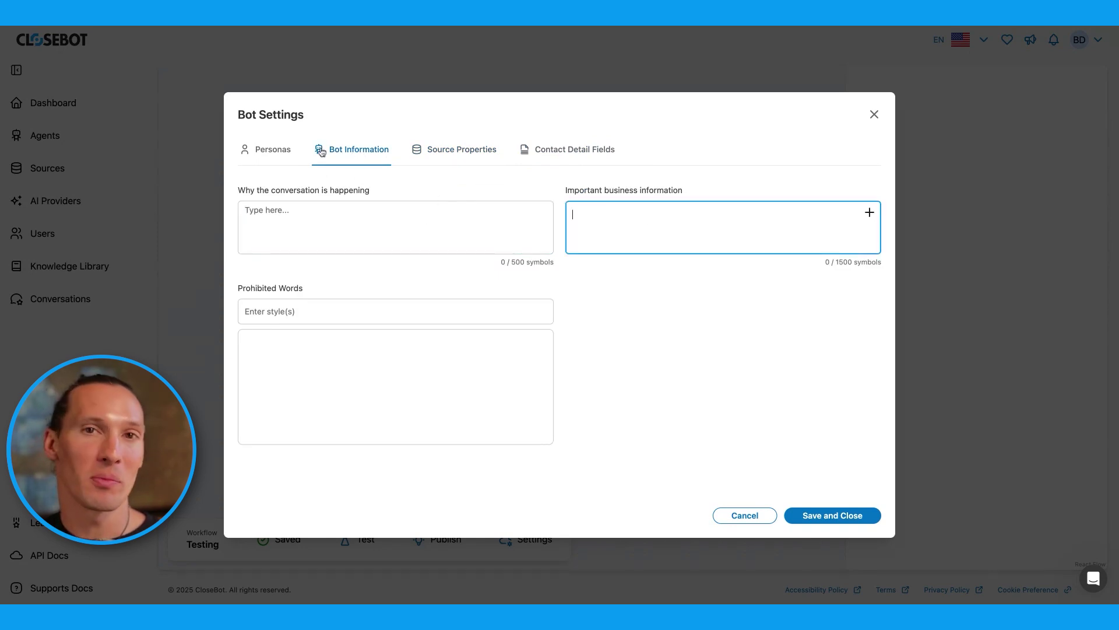
# Choose the bot's persona, save and close the settings, then try publishing the workflow.
pyautogui.click(271, 149)
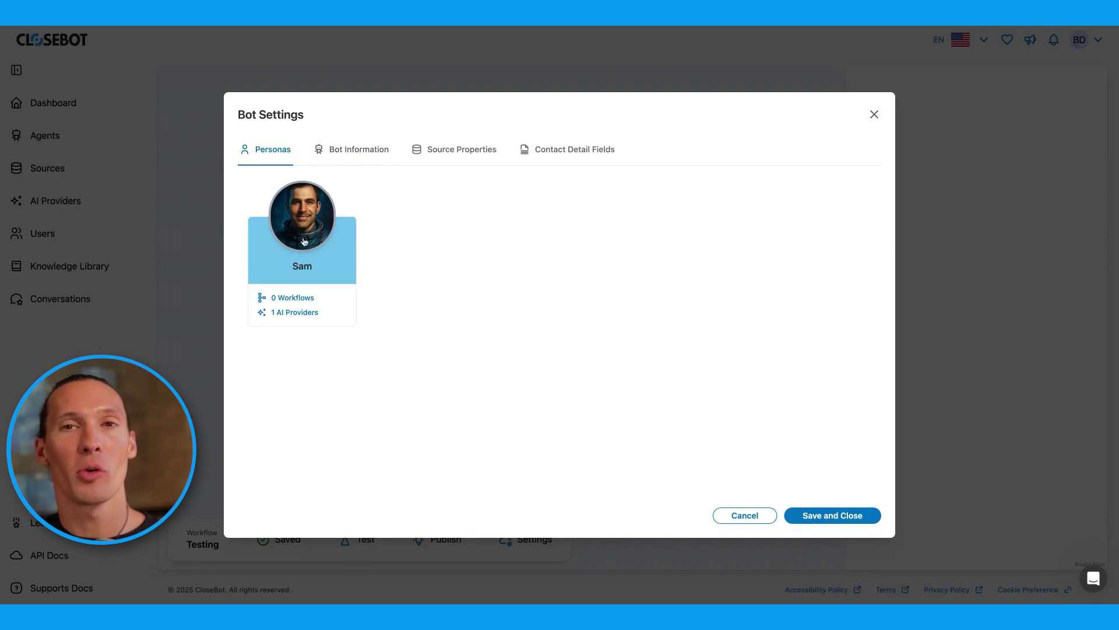
pyautogui.click(827, 516)
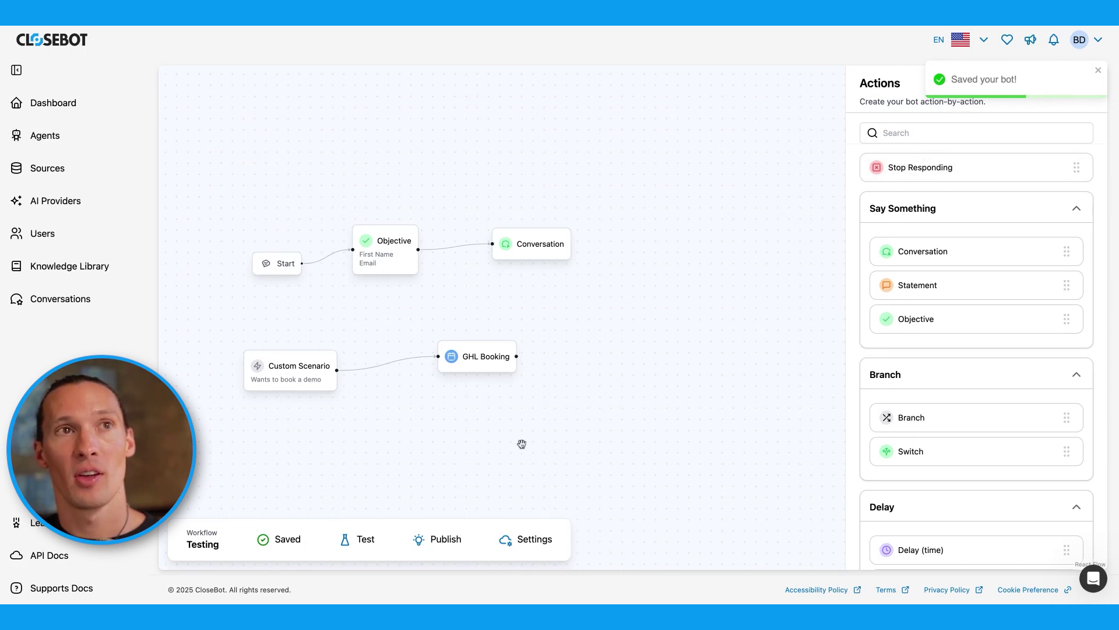
pyautogui.click(428, 540)
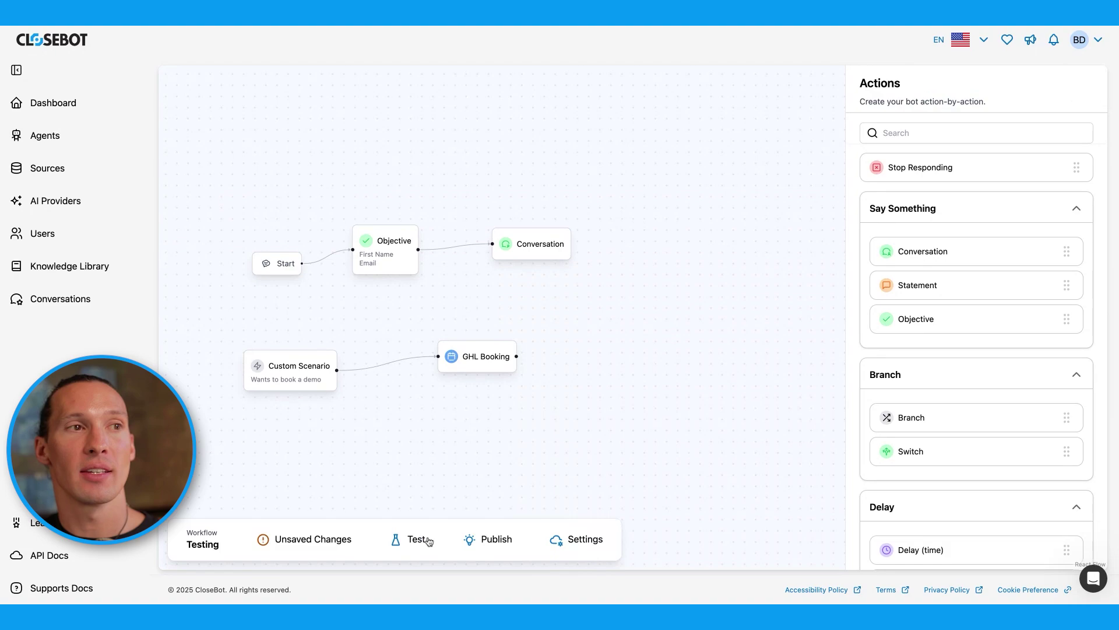